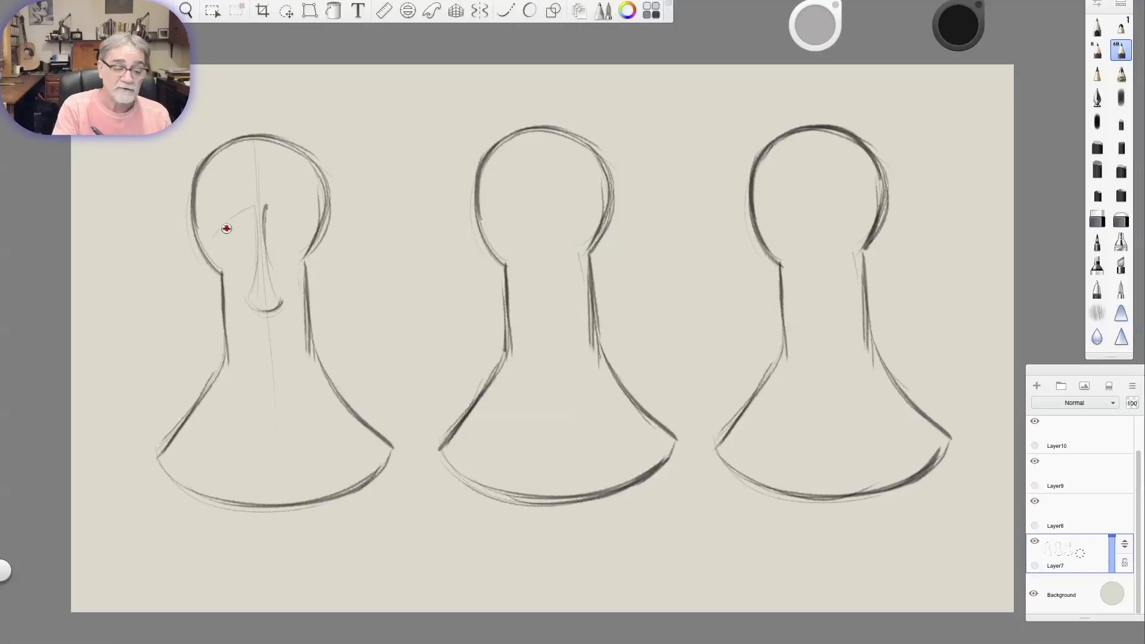
# Draw round eyes with shaded pupils, dark upper lids and slanted worried eyebrows on the first figure's head.
pyautogui.moveTo(225, 236)
pyautogui.mouseDown()
pyautogui.moveTo(247, 214)
pyautogui.moveTo(251, 241)
pyautogui.moveTo(241, 219)
pyautogui.moveTo(298, 239)
pyautogui.moveTo(266, 225)
pyautogui.mouseUp()
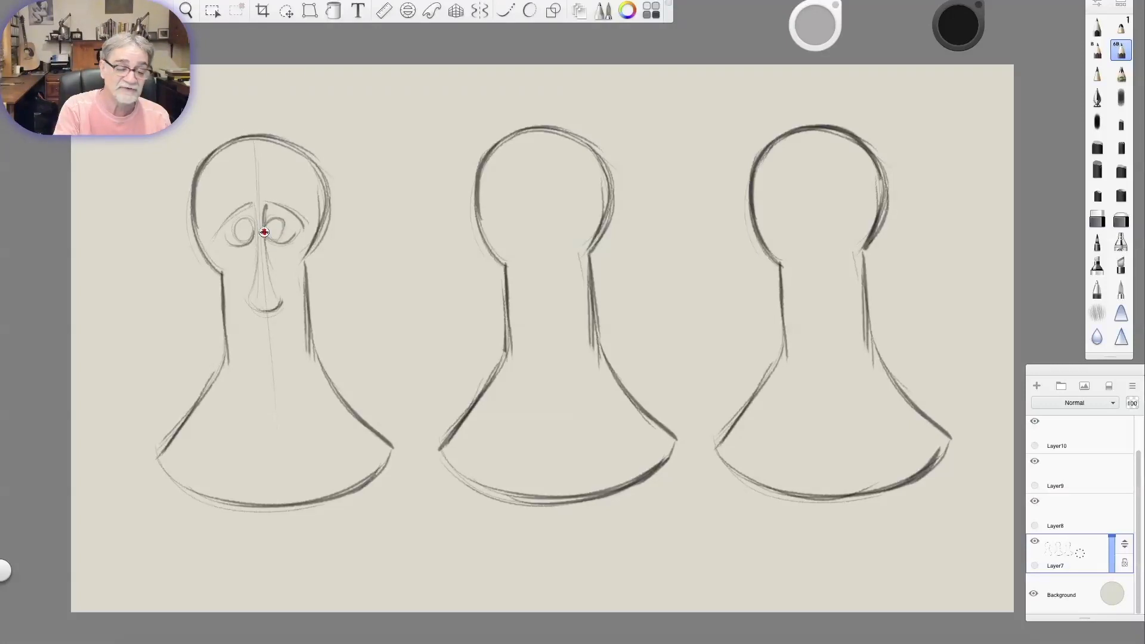
pyautogui.moveTo(208, 220)
pyautogui.mouseDown()
pyautogui.moveTo(242, 180)
pyautogui.moveTo(221, 208)
pyautogui.moveTo(240, 188)
pyautogui.moveTo(311, 215)
pyautogui.mouseUp()
pyautogui.moveTo(264, 190)
pyautogui.mouseDown()
pyautogui.moveTo(276, 186)
pyautogui.moveTo(313, 216)
pyautogui.mouseUp()
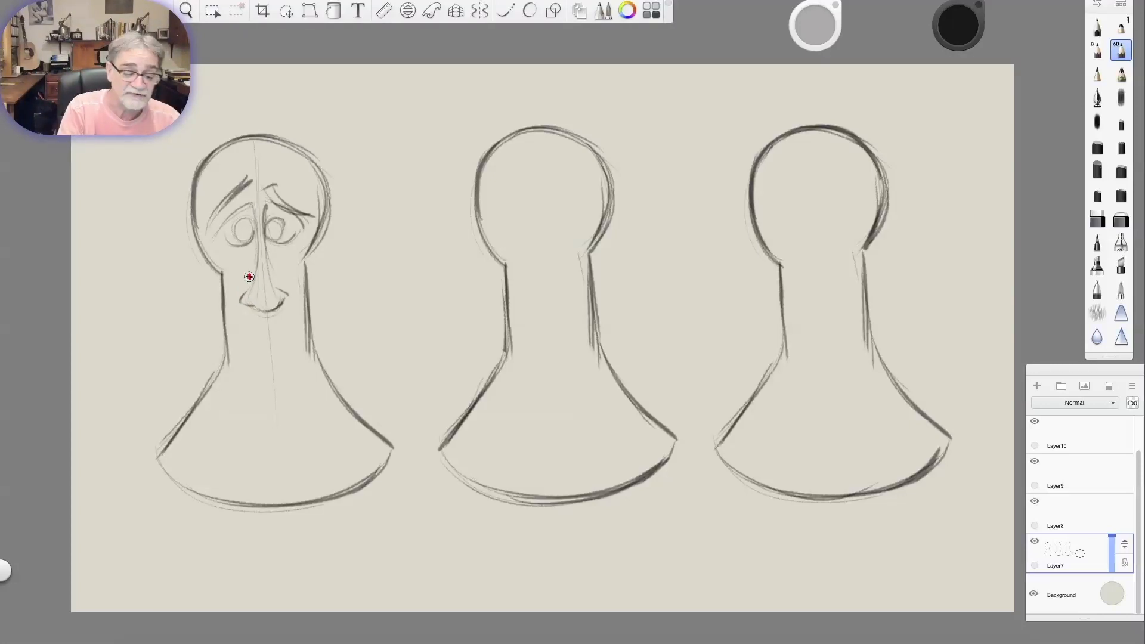
pyautogui.moveTo(251, 229); pyautogui.dragTo(235, 239)
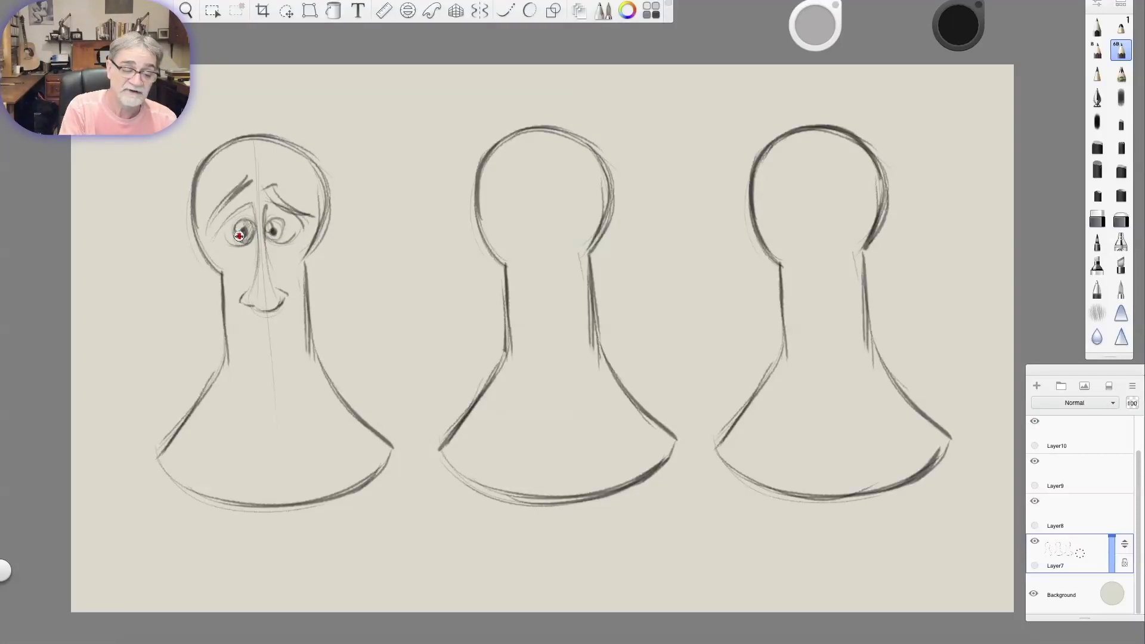
pyautogui.moveTo(233, 226); pyautogui.dragTo(276, 234)
pyautogui.moveTo(226, 222); pyautogui.dragTo(253, 207)
pyautogui.moveTo(223, 227); pyautogui.dragTo(252, 245)
# Strengthen the sides of the first figure's long nose and draw a wavy, downturned mouth low on the wide base.
pyautogui.moveTo(252, 282); pyautogui.dragTo(249, 301)
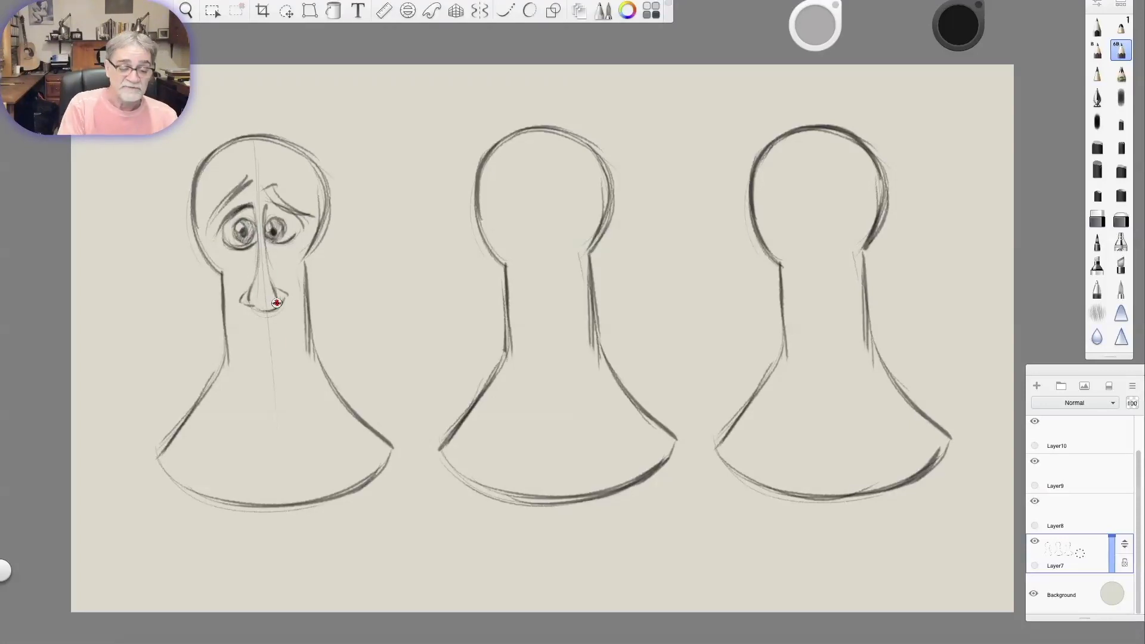
pyautogui.moveTo(235, 356)
pyautogui.mouseDown()
pyautogui.moveTo(217, 446)
pyautogui.moveTo(278, 400)
pyautogui.moveTo(318, 411)
pyautogui.mouseUp()
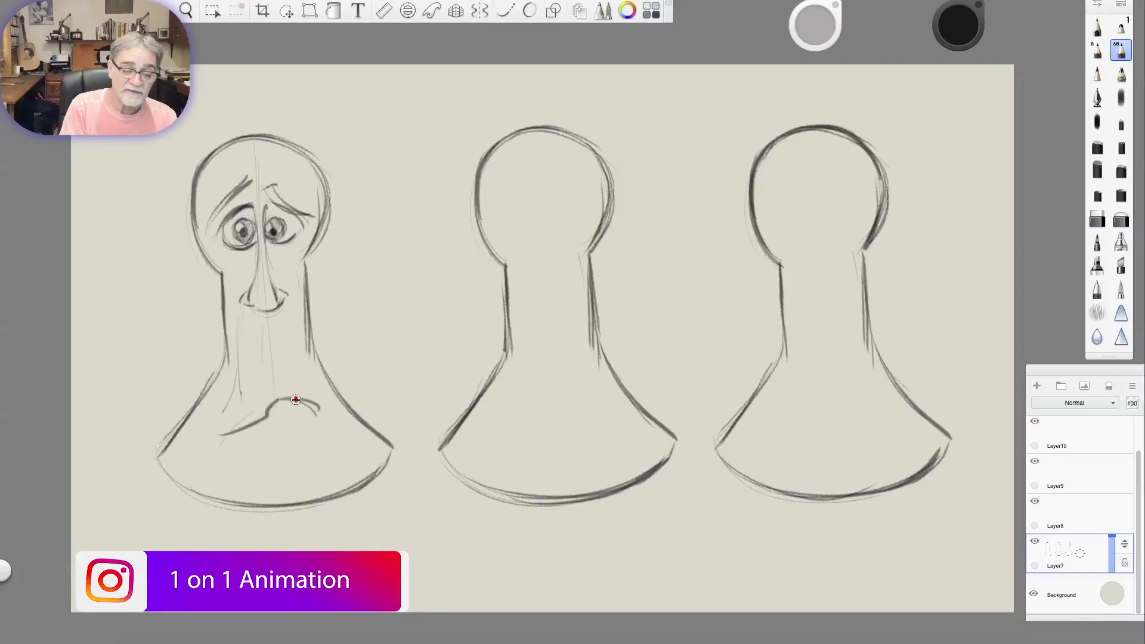
# Draw large protruding ears with inner folds on both sides of the first figure's head.
pyautogui.moveTo(310, 281)
pyautogui.mouseDown()
pyautogui.moveTo(332, 224)
pyautogui.moveTo(347, 236)
pyautogui.moveTo(353, 283)
pyautogui.moveTo(314, 294)
pyautogui.moveTo(322, 317)
pyautogui.mouseUp()
pyautogui.moveTo(307, 262); pyautogui.dragTo(337, 246)
pyautogui.moveTo(326, 291); pyautogui.dragTo(339, 246)
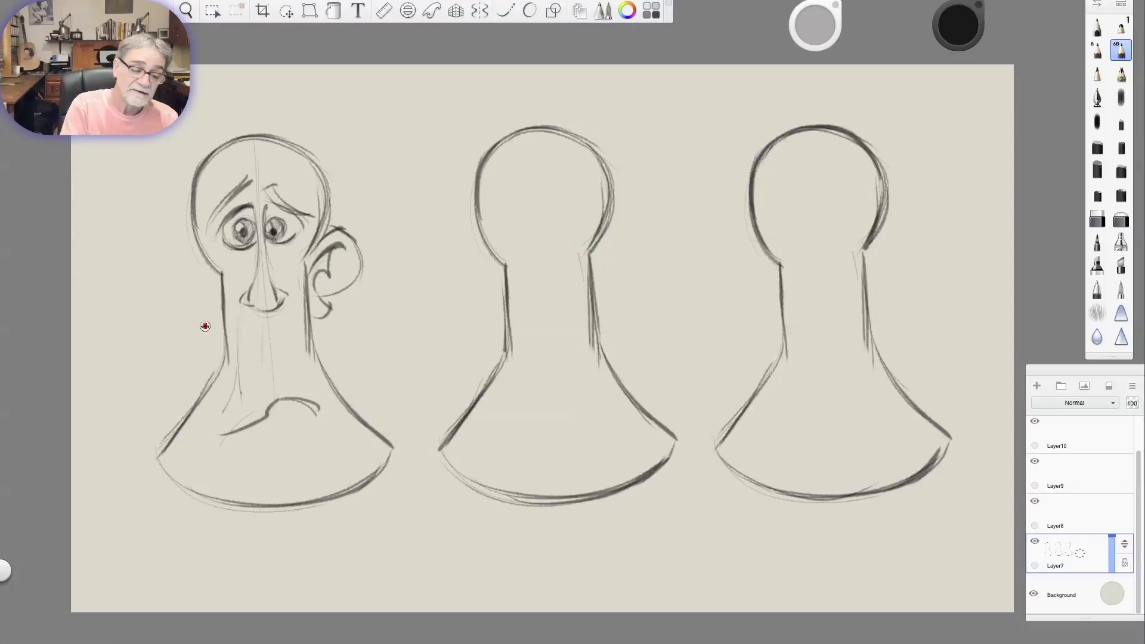
pyautogui.moveTo(194, 294)
pyautogui.mouseDown()
pyautogui.moveTo(169, 250)
pyautogui.moveTo(191, 242)
pyautogui.mouseUp()
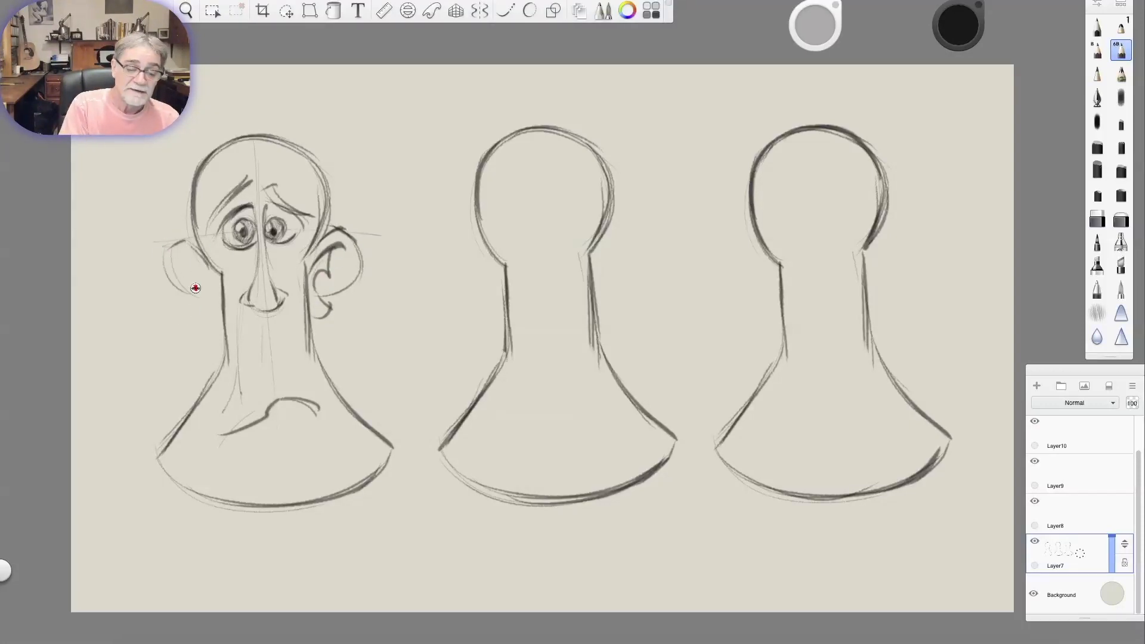
pyautogui.moveTo(195, 318); pyautogui.dragTo(213, 326)
pyautogui.moveTo(186, 265)
pyautogui.mouseDown()
pyautogui.moveTo(214, 293)
pyautogui.moveTo(191, 283)
pyautogui.moveTo(210, 314)
pyautogui.mouseUp()
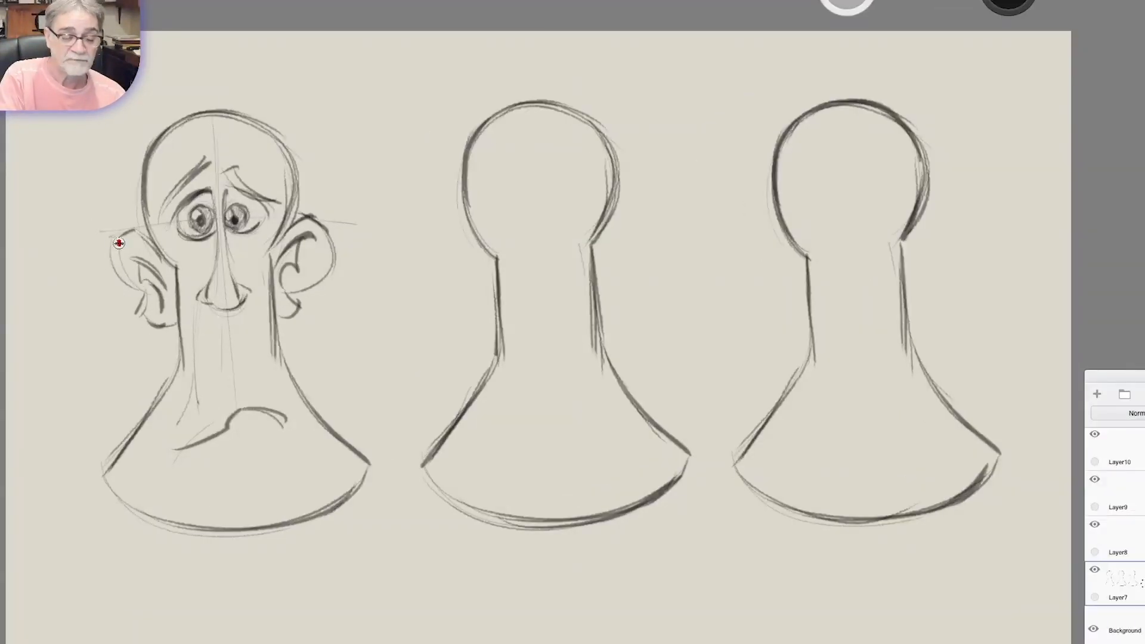
pyautogui.moveTo(118, 243)
pyautogui.mouseDown()
pyautogui.moveTo(111, 261)
pyautogui.moveTo(147, 262)
pyautogui.moveTo(142, 325)
pyautogui.mouseUp()
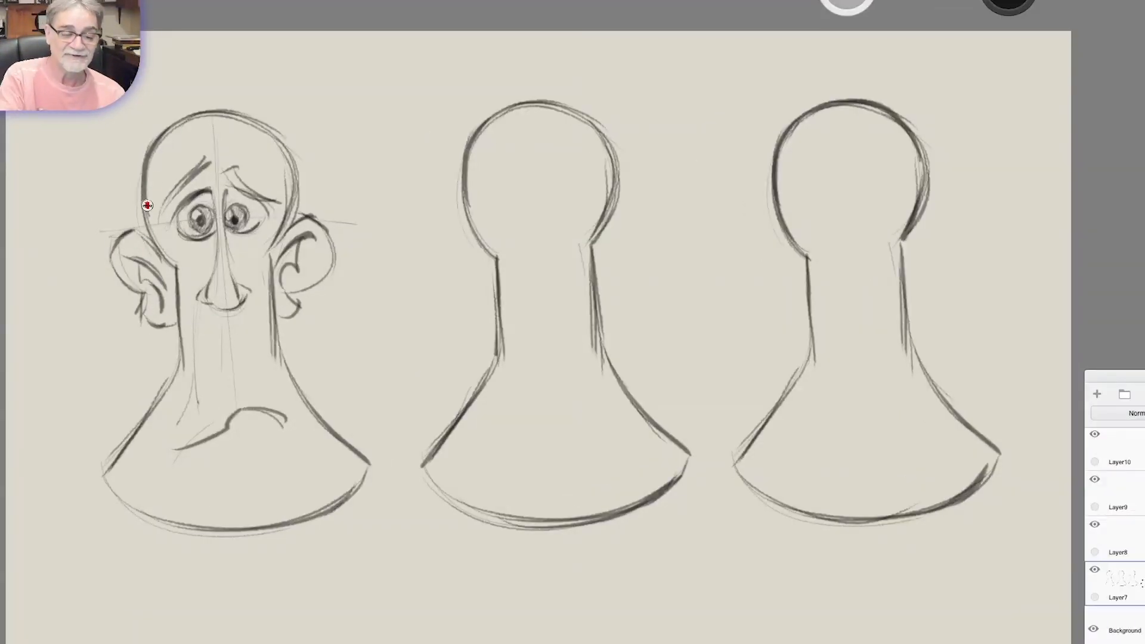
# Sketch pointed hair tufts above both of the first figure's ears and rough in his round chin.
pyautogui.moveTo(153, 179)
pyautogui.mouseDown()
pyautogui.moveTo(167, 265)
pyautogui.moveTo(149, 194)
pyautogui.moveTo(124, 200)
pyautogui.moveTo(153, 247)
pyautogui.moveTo(128, 216)
pyautogui.mouseUp()
pyautogui.moveTo(292, 149)
pyautogui.mouseDown()
pyautogui.moveTo(325, 179)
pyautogui.moveTo(298, 214)
pyautogui.mouseUp()
pyautogui.moveTo(306, 172); pyautogui.dragTo(297, 216)
pyautogui.moveTo(179, 448)
pyautogui.mouseDown()
pyautogui.moveTo(171, 461)
pyautogui.moveTo(256, 519)
pyautogui.moveTo(282, 491)
pyautogui.mouseUp()
pyautogui.moveTo(335, 178); pyautogui.dragTo(322, 231)
pyautogui.moveTo(358, 195)
pyautogui.mouseDown()
pyautogui.moveTo(325, 233)
pyautogui.moveTo(328, 304)
pyautogui.mouseUp()
# Draw long cheek folds running down from the first figure's nose and add a lower lip under the mouth.
pyautogui.moveTo(198, 280)
pyautogui.mouseDown()
pyautogui.moveTo(210, 317)
pyautogui.moveTo(283, 304)
pyautogui.moveTo(238, 376)
pyautogui.mouseUp()
pyautogui.moveTo(240, 304); pyautogui.dragTo(224, 412)
pyautogui.moveTo(285, 303); pyautogui.dragTo(296, 371)
pyautogui.moveTo(263, 436); pyautogui.dragTo(297, 426)
# Darken the first figure's side tufts, add stray hairs on top of the head and thicken the eyebrows.
pyautogui.moveTo(172, 206)
pyautogui.mouseDown()
pyautogui.moveTo(206, 252)
pyautogui.moveTo(195, 234)
pyautogui.mouseUp()
pyautogui.moveTo(339, 190); pyautogui.dragTo(328, 225)
pyautogui.moveTo(249, 134)
pyautogui.mouseDown()
pyautogui.moveTo(291, 106)
pyautogui.moveTo(247, 102)
pyautogui.mouseUp()
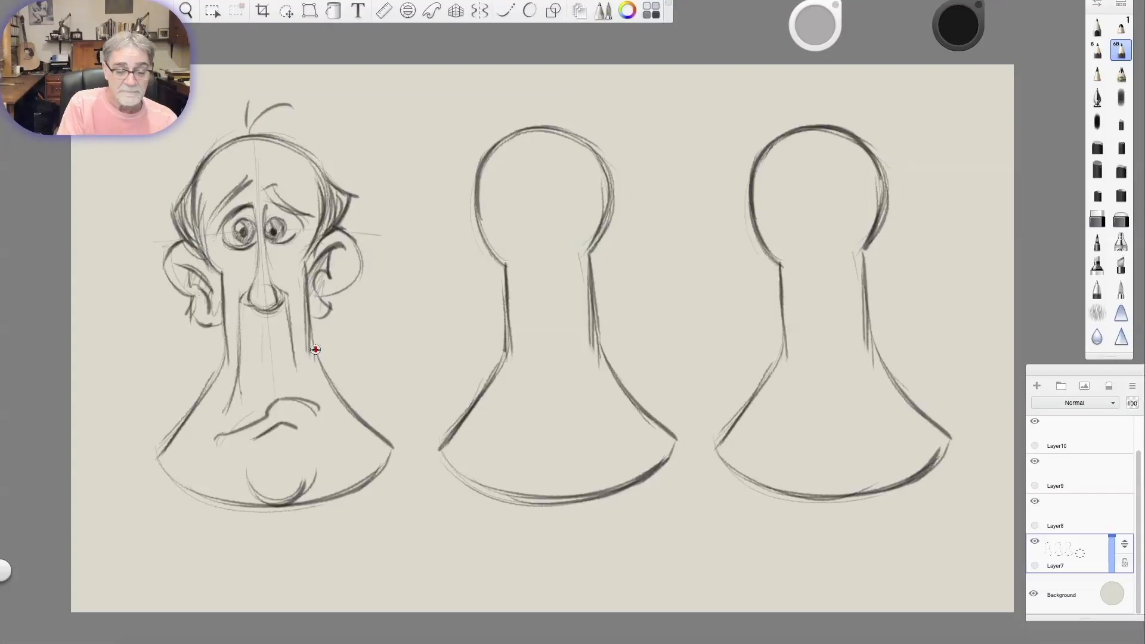
pyautogui.moveTo(217, 211)
pyautogui.mouseDown()
pyautogui.moveTo(250, 177)
pyautogui.moveTo(315, 216)
pyautogui.mouseUp()
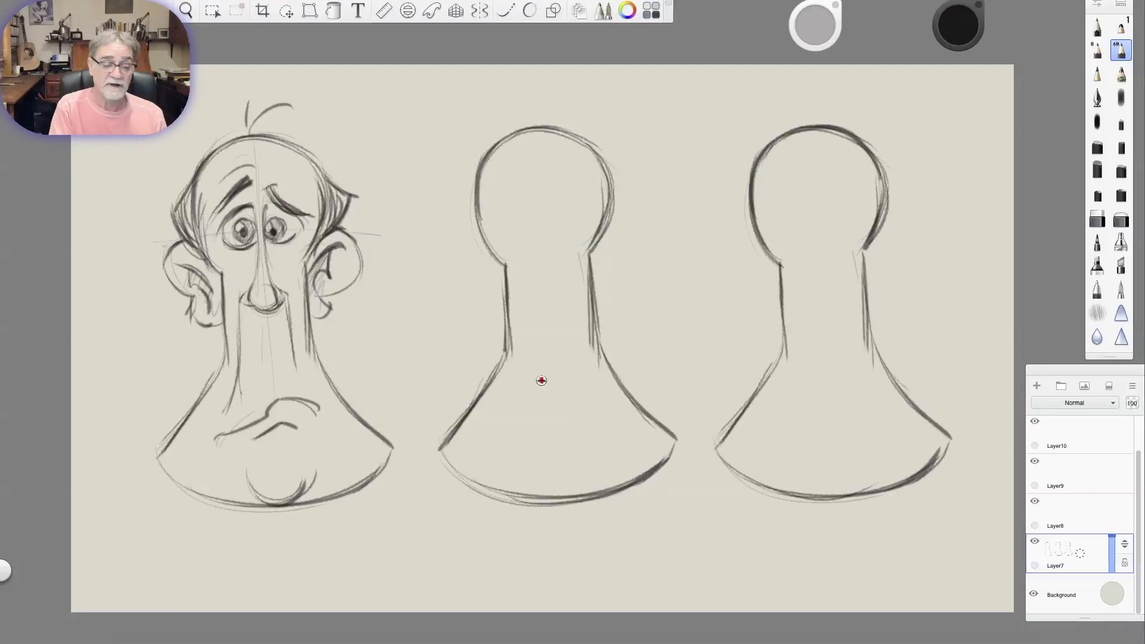
# Sketch a turned face's curved centre line and a pointed collar beneath the middle figure's head.
pyautogui.moveTo(564, 153)
pyautogui.mouseDown()
pyautogui.moveTo(561, 267)
pyautogui.moveTo(570, 217)
pyautogui.moveTo(475, 211)
pyautogui.moveTo(470, 182)
pyautogui.moveTo(591, 162)
pyautogui.mouseUp()
pyautogui.moveTo(511, 266); pyautogui.dragTo(575, 296)
pyautogui.moveTo(591, 258)
pyautogui.mouseDown()
pyautogui.moveTo(573, 295)
pyautogui.moveTo(593, 260)
pyautogui.mouseUp()
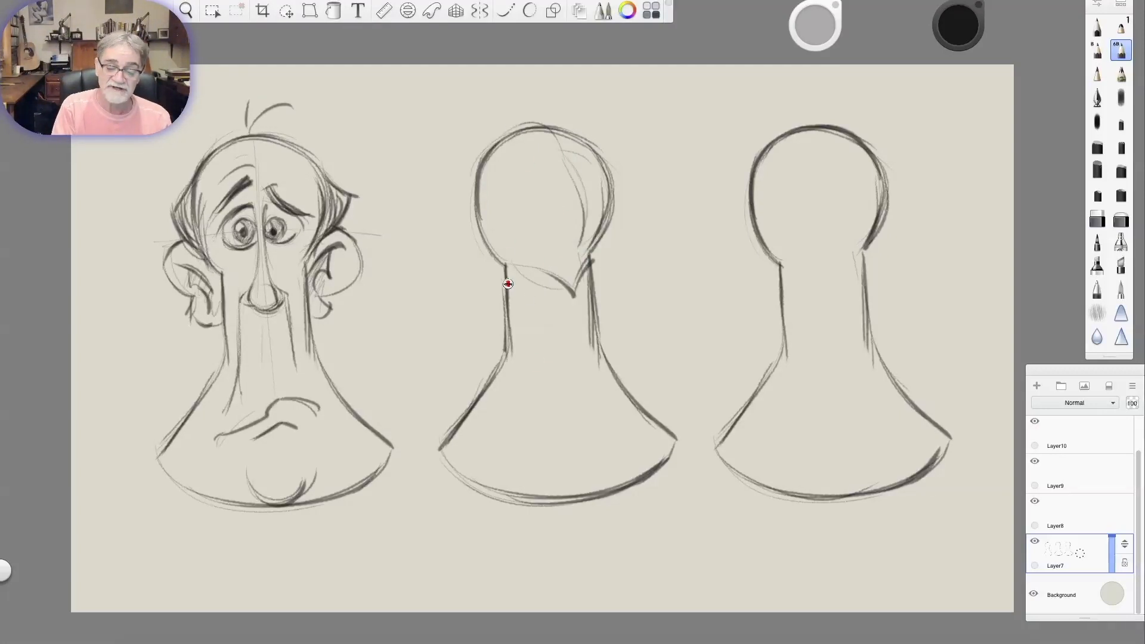
# Turn the middle figure's base into a flared skirt with a curved waistline and hem, and darken the jaw curve.
pyautogui.moveTo(514, 345)
pyautogui.mouseDown()
pyautogui.moveTo(536, 323)
pyautogui.moveTo(595, 359)
pyautogui.mouseUp()
pyautogui.moveTo(479, 392)
pyautogui.mouseDown()
pyautogui.moveTo(649, 434)
pyautogui.moveTo(587, 496)
pyautogui.mouseUp()
pyautogui.moveTo(504, 333); pyautogui.dragTo(429, 458)
pyautogui.moveTo(506, 254); pyautogui.dragTo(556, 263)
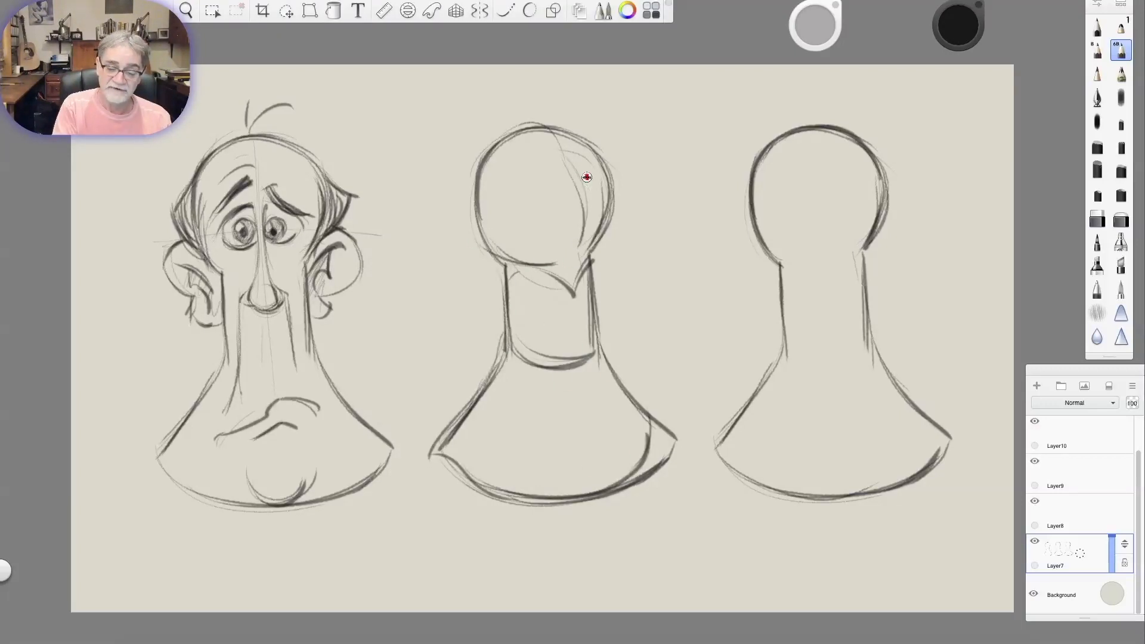
# Draw the middle figure's nose and full lips in three-quarter view along the face's centre line.
pyautogui.moveTo(558, 136); pyautogui.dragTo(585, 228)
pyautogui.moveTo(567, 151); pyautogui.dragTo(584, 212)
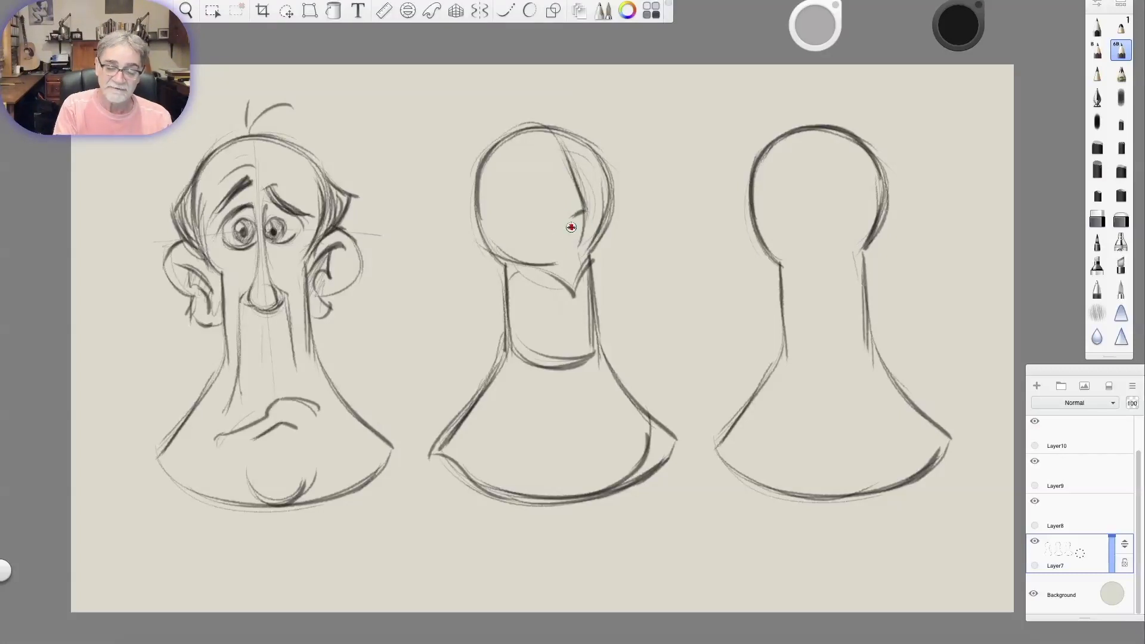
pyautogui.moveTo(561, 234); pyautogui.dragTo(592, 226)
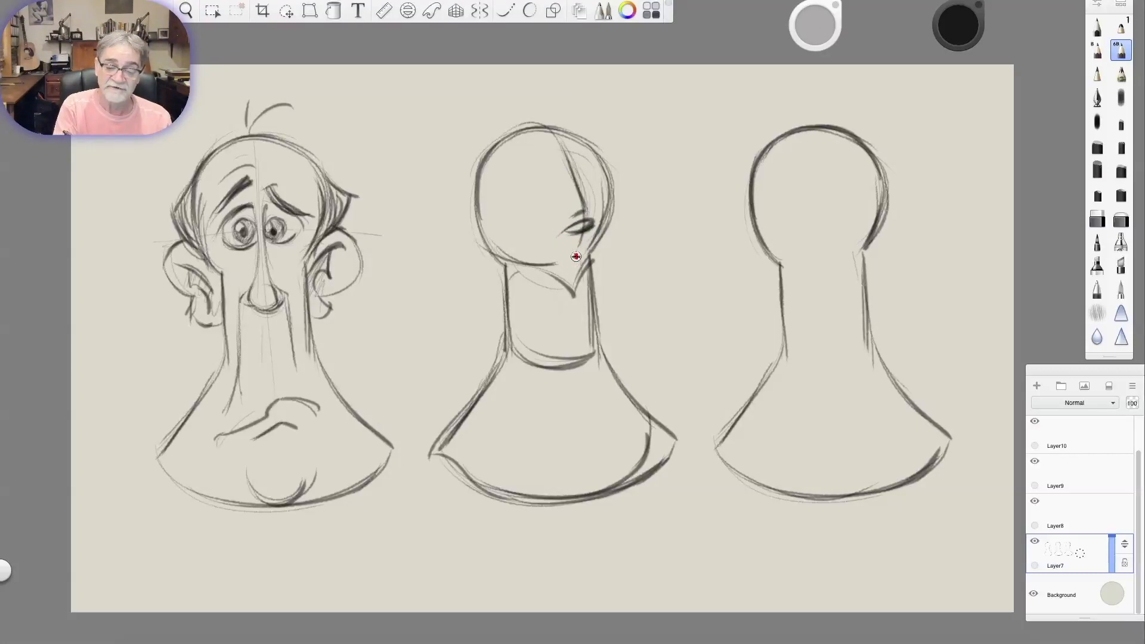
# Outline the middle figure's face and hair edges, and sketch a curved eye guideline across the head.
pyautogui.moveTo(587, 142)
pyautogui.mouseDown()
pyautogui.moveTo(609, 178)
pyautogui.moveTo(604, 236)
pyautogui.mouseUp()
pyautogui.moveTo(500, 170); pyautogui.dragTo(565, 248)
pyautogui.moveTo(474, 233)
pyautogui.mouseDown()
pyautogui.moveTo(529, 263)
pyautogui.moveTo(518, 267)
pyautogui.mouseUp()
pyautogui.moveTo(482, 145)
pyautogui.mouseDown()
pyautogui.moveTo(470, 228)
pyautogui.moveTo(652, 180)
pyautogui.mouseUp()
pyautogui.moveTo(495, 224); pyautogui.dragTo(621, 179)
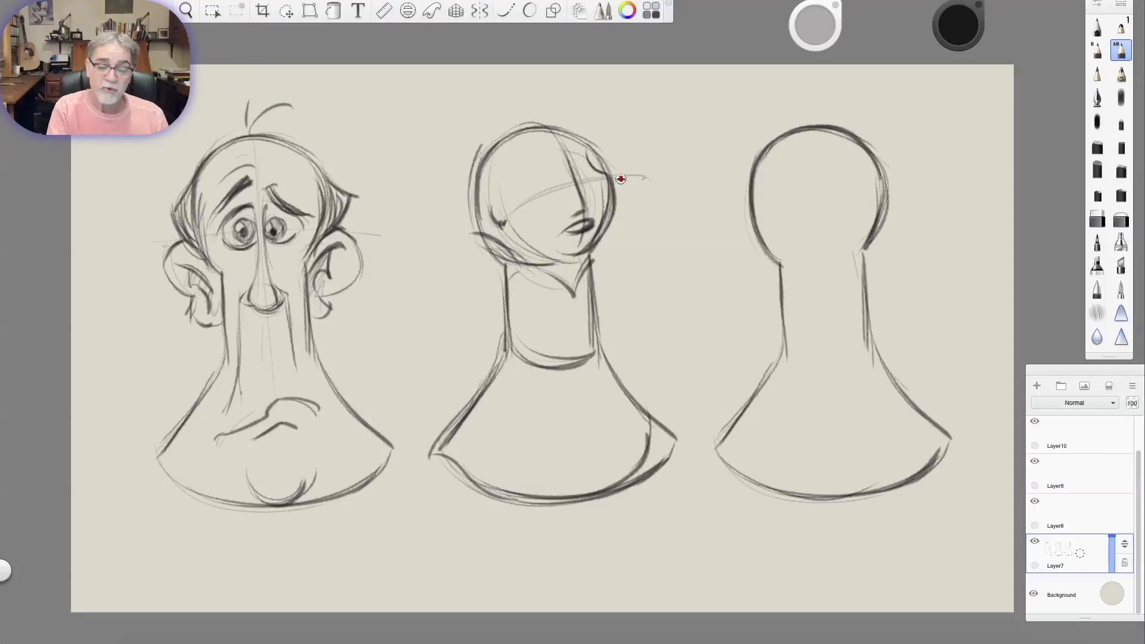
# Draw the middle figure's dark oval eyes and raised eyebrows along the guideline.
pyautogui.moveTo(549, 166); pyautogui.dragTo(550, 169)
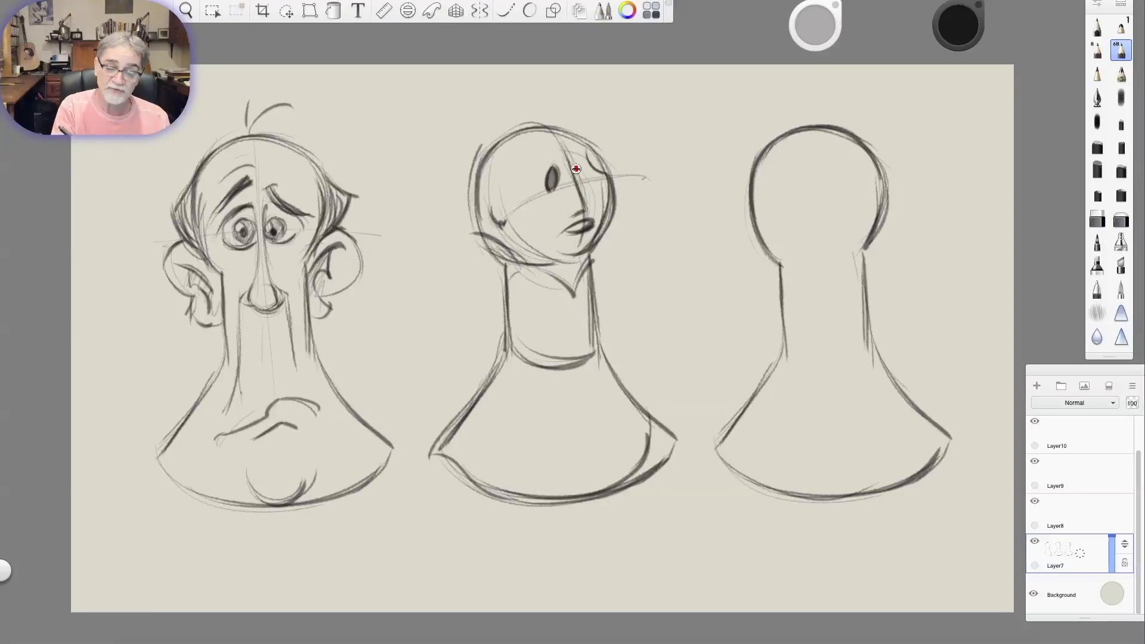
pyautogui.moveTo(576, 161)
pyautogui.mouseDown()
pyautogui.moveTo(588, 184)
pyautogui.moveTo(562, 126)
pyautogui.moveTo(587, 128)
pyautogui.moveTo(503, 61)
pyautogui.moveTo(470, 95)
pyautogui.moveTo(445, 172)
pyautogui.mouseUp()
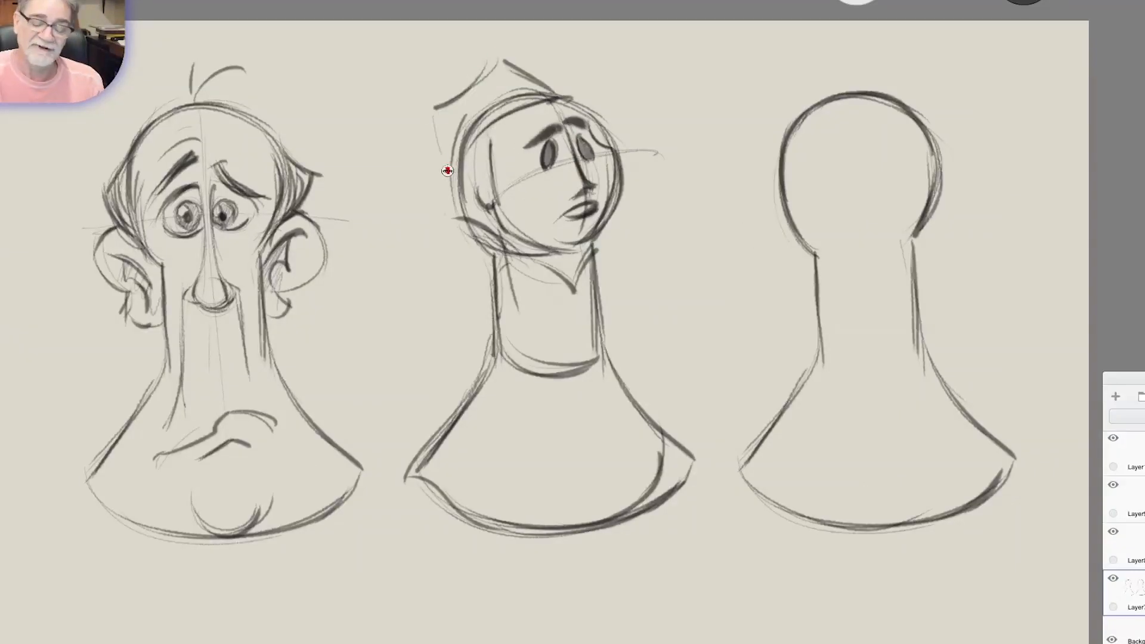
# Draw a pointed headscarf over the middle figure's head with hair strands framing the face.
pyautogui.moveTo(438, 117)
pyautogui.mouseDown()
pyautogui.moveTo(462, 194)
pyautogui.moveTo(471, 95)
pyautogui.moveTo(502, 56)
pyautogui.moveTo(555, 94)
pyautogui.mouseUp()
pyautogui.moveTo(507, 54)
pyautogui.mouseDown()
pyautogui.moveTo(560, 96)
pyautogui.moveTo(518, 116)
pyautogui.moveTo(519, 233)
pyautogui.mouseUp()
pyautogui.moveTo(510, 123); pyautogui.dragTo(517, 217)
pyautogui.moveTo(563, 98); pyautogui.dragTo(615, 161)
pyautogui.moveTo(583, 119); pyautogui.dragTo(607, 215)
# Sketch the middle figure's chest and forward-reaching forearm, and add hair curls flaring out beside the neck.
pyautogui.moveTo(615, 156)
pyautogui.mouseDown()
pyautogui.moveTo(574, 238)
pyautogui.moveTo(608, 301)
pyautogui.mouseUp()
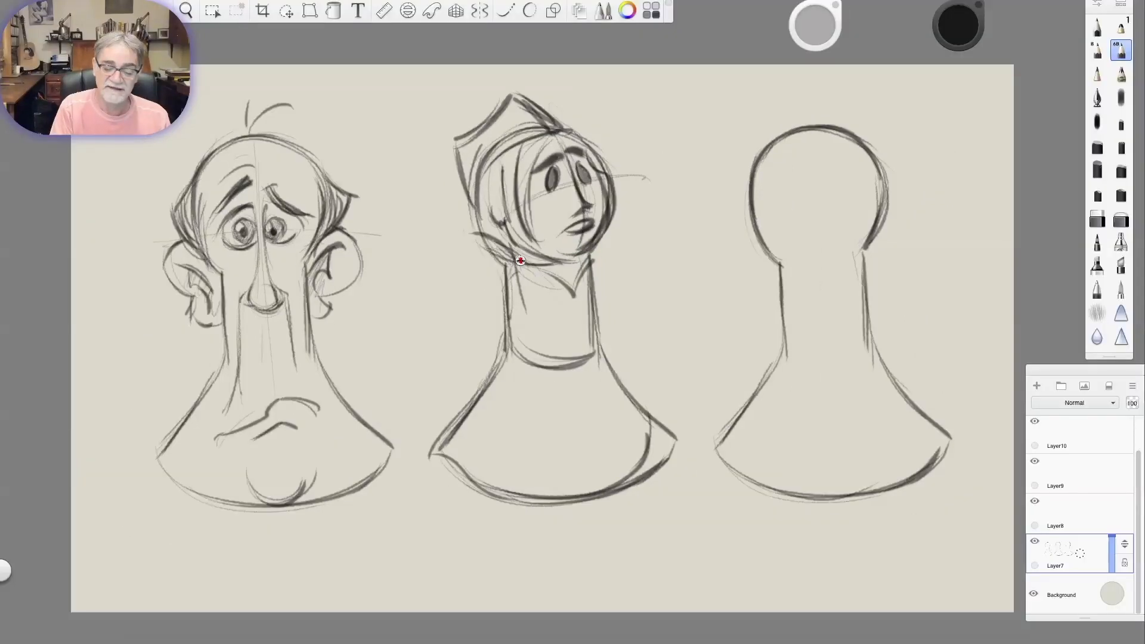
pyautogui.moveTo(536, 316); pyautogui.dragTo(603, 305)
pyautogui.moveTo(513, 349); pyautogui.dragTo(631, 328)
pyautogui.moveTo(471, 179); pyautogui.dragTo(495, 286)
pyautogui.moveTo(627, 225); pyautogui.dragTo(621, 260)
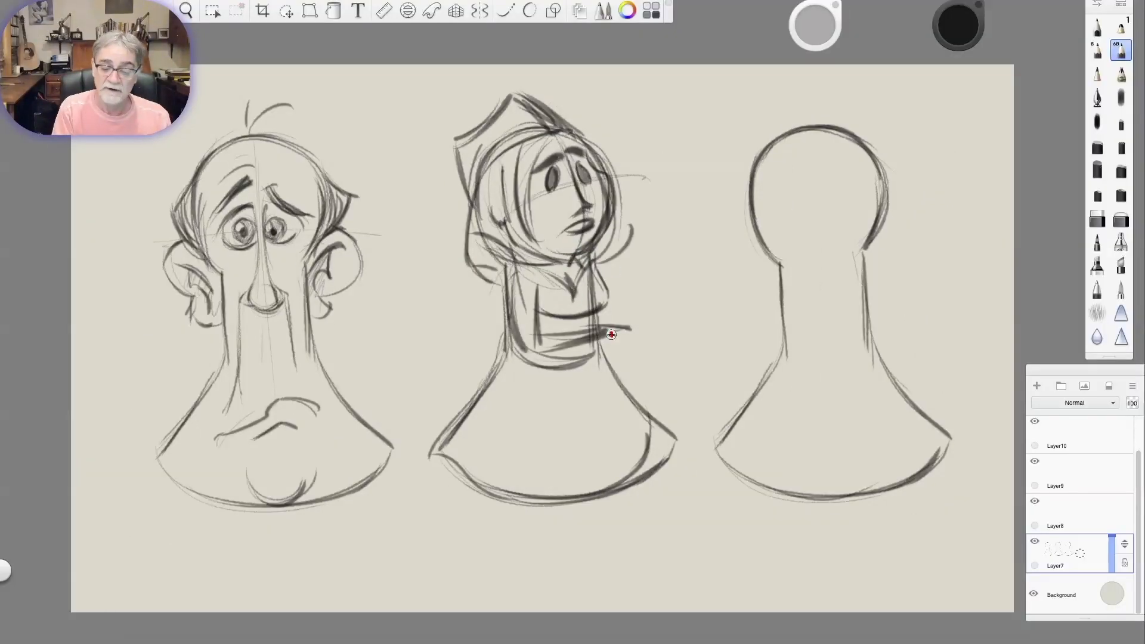
# Add a hand at the end of the middle figure's forearm and refine the collar and chest outline.
pyautogui.moveTo(626, 336)
pyautogui.mouseDown()
pyautogui.moveTo(602, 339)
pyautogui.moveTo(649, 327)
pyautogui.mouseUp()
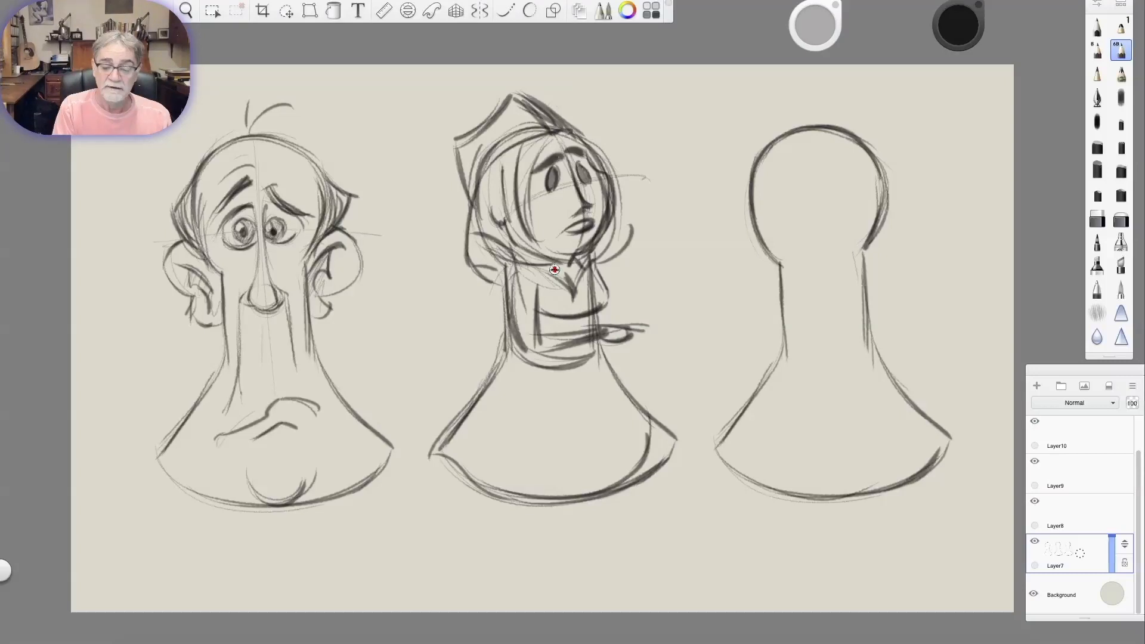
pyautogui.moveTo(565, 272); pyautogui.dragTo(575, 293)
pyautogui.moveTo(596, 274); pyautogui.dragTo(606, 304)
# Sketch light fold lines on the middle figure's skirt and small legs and feet beneath the hem.
pyautogui.moveTo(496, 377)
pyautogui.mouseDown()
pyautogui.moveTo(450, 446)
pyautogui.moveTo(535, 536)
pyautogui.mouseUp()
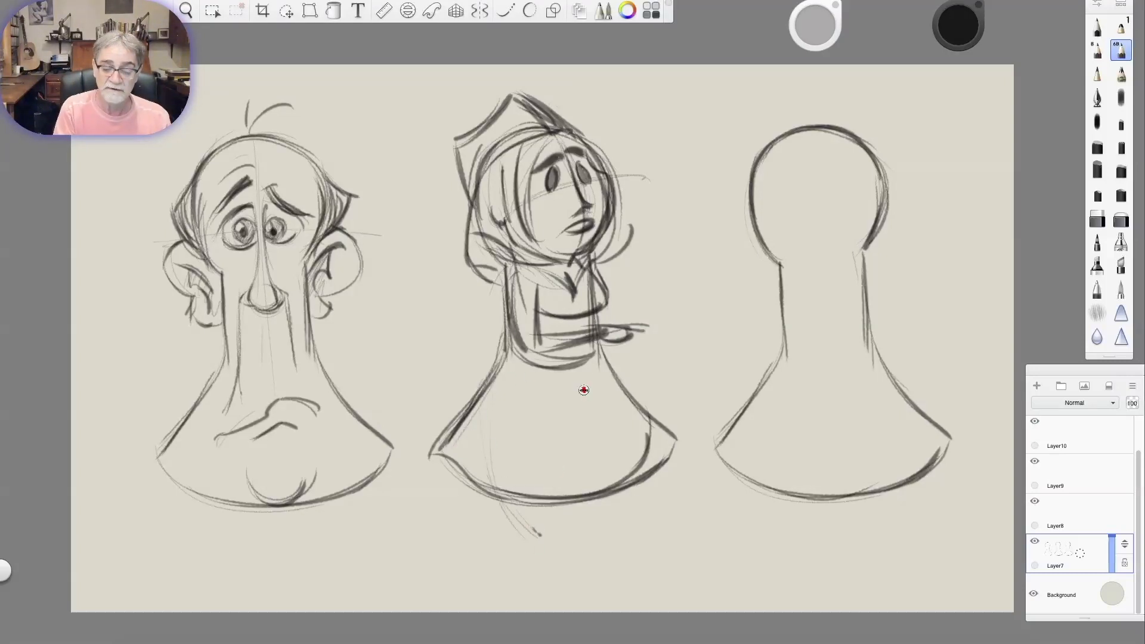
pyautogui.moveTo(574, 382); pyautogui.dragTo(581, 469)
pyautogui.moveTo(597, 370); pyautogui.dragTo(646, 462)
pyautogui.moveTo(623, 496)
pyautogui.mouseDown()
pyautogui.moveTo(609, 511)
pyautogui.moveTo(616, 533)
pyautogui.mouseUp()
pyautogui.moveTo(574, 496); pyautogui.dragTo(536, 539)
pyautogui.moveTo(507, 490)
pyautogui.mouseDown()
pyautogui.moveTo(525, 545)
pyautogui.moveTo(512, 552)
pyautogui.moveTo(550, 540)
pyautogui.mouseUp()
# Darken the middle figure's hand, foot and skirt corner, and round off the lower corners of the first figure's base.
pyautogui.moveTo(650, 321)
pyautogui.mouseDown()
pyautogui.moveTo(633, 325)
pyautogui.moveTo(648, 325)
pyautogui.mouseUp()
pyautogui.moveTo(605, 337); pyautogui.dragTo(630, 336)
pyautogui.moveTo(523, 548); pyautogui.dragTo(552, 544)
pyautogui.moveTo(182, 422); pyautogui.dragTo(174, 480)
pyautogui.moveTo(673, 430); pyautogui.dragTo(639, 471)
pyautogui.moveTo(512, 548); pyautogui.dragTo(552, 546)
pyautogui.moveTo(387, 438); pyautogui.dragTo(387, 465)
# Strengthen the middle figure's bust line, and darken the hair around her face and the headscarf's folds and brim.
pyautogui.moveTo(535, 311); pyautogui.dragTo(608, 295)
pyautogui.moveTo(556, 133); pyautogui.dragTo(539, 197)
pyautogui.moveTo(506, 156)
pyautogui.mouseDown()
pyautogui.moveTo(530, 254)
pyautogui.moveTo(520, 223)
pyautogui.mouseUp()
pyautogui.moveTo(481, 181); pyautogui.dragTo(561, 129)
pyautogui.moveTo(527, 100); pyautogui.dragTo(613, 152)
pyautogui.moveTo(574, 130); pyautogui.dragTo(614, 153)
pyautogui.moveTo(586, 155); pyautogui.dragTo(595, 173)
pyautogui.moveTo(568, 133); pyautogui.dragTo(592, 149)
pyautogui.moveTo(457, 143); pyautogui.dragTo(468, 209)
pyautogui.moveTo(473, 200)
pyautogui.mouseDown()
pyautogui.moveTo(515, 153)
pyautogui.moveTo(562, 135)
pyautogui.mouseUp()
pyautogui.moveTo(527, 105); pyautogui.dragTo(551, 129)
# Reinforce the middle figure's collar, waistline and the outer corner of the skirt hem.
pyautogui.moveTo(534, 267); pyautogui.dragTo(543, 284)
pyautogui.moveTo(503, 357); pyautogui.dragTo(588, 360)
pyautogui.moveTo(666, 440); pyautogui.dragTo(631, 480)
# Draw a serving tray with a small cup on it in the middle figure's outstretched hand.
pyautogui.moveTo(593, 322)
pyautogui.mouseDown()
pyautogui.moveTo(689, 319)
pyautogui.moveTo(589, 327)
pyautogui.moveTo(675, 313)
pyautogui.moveTo(616, 293)
pyautogui.mouseUp()
pyautogui.moveTo(616, 293)
pyautogui.mouseDown()
pyautogui.moveTo(641, 304)
pyautogui.moveTo(636, 315)
pyautogui.moveTo(686, 307)
pyautogui.mouseUp()
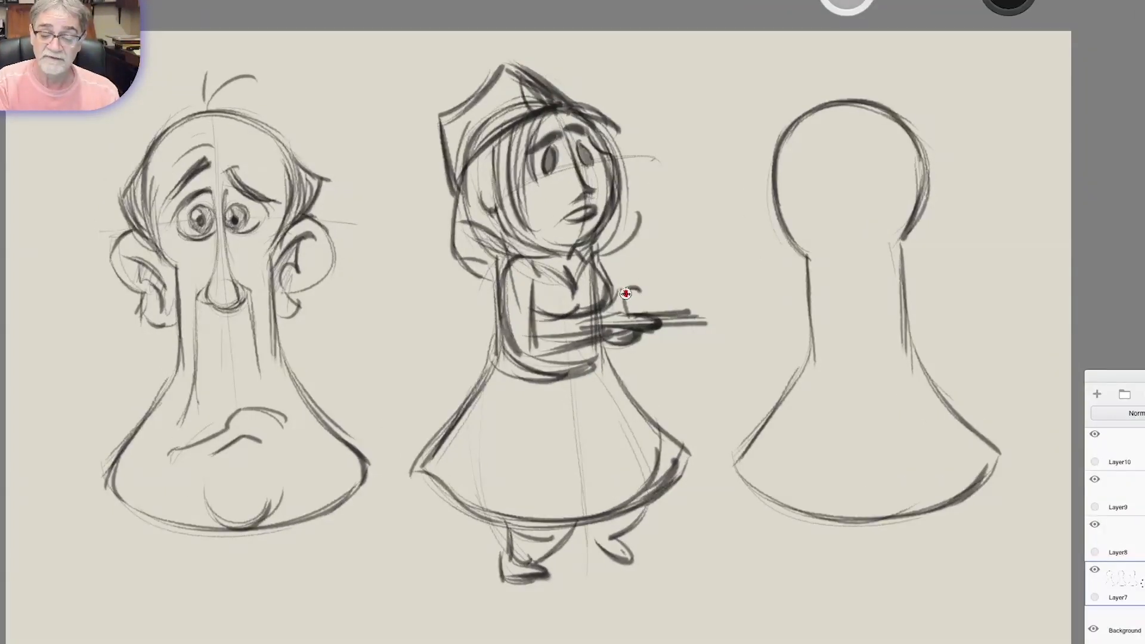
pyautogui.moveTo(668, 314)
pyautogui.mouseDown()
pyautogui.moveTo(624, 316)
pyautogui.moveTo(704, 318)
pyautogui.moveTo(689, 326)
pyautogui.mouseUp()
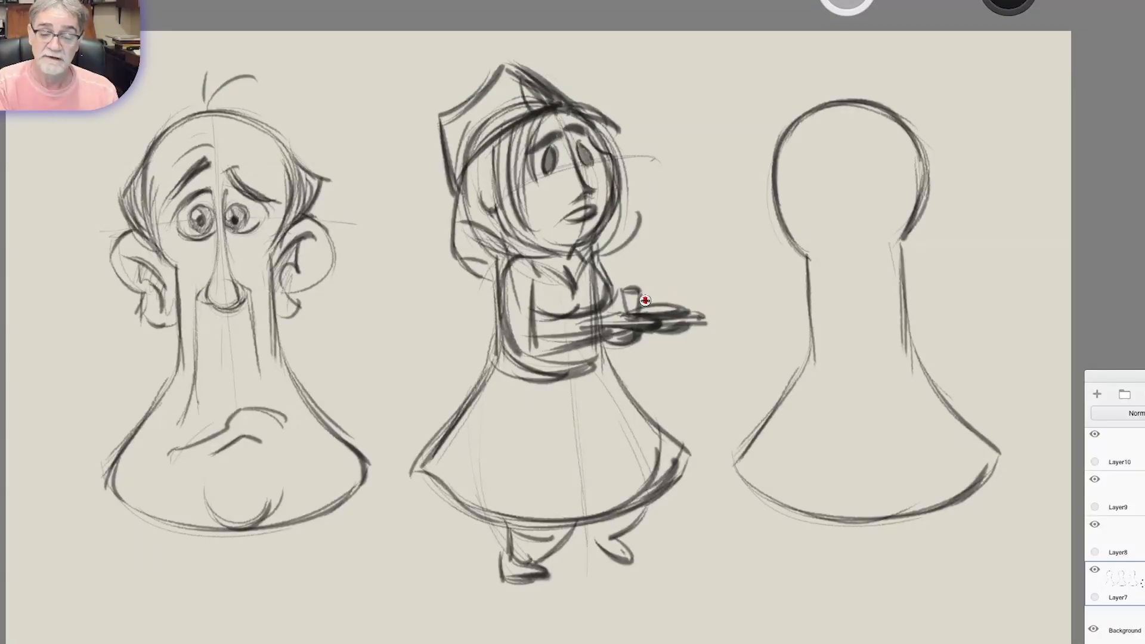
# Darken the middle figure's hair beside the face and add heavy flowing locks behind her neck.
pyautogui.moveTo(528, 127)
pyautogui.mouseDown()
pyautogui.moveTo(531, 229)
pyautogui.moveTo(522, 223)
pyautogui.mouseUp()
pyautogui.moveTo(499, 142)
pyautogui.mouseDown()
pyautogui.moveTo(496, 215)
pyautogui.moveTo(518, 249)
pyautogui.mouseUp()
pyautogui.moveTo(463, 186); pyautogui.dragTo(433, 240)
pyautogui.moveTo(456, 205); pyautogui.dragTo(466, 277)
pyautogui.moveTo(449, 237); pyautogui.dragTo(492, 290)
# Strengthen the middle figure's far skirt edge and hem, and refine the leg beneath it.
pyautogui.moveTo(600, 348); pyautogui.dragTo(686, 454)
pyautogui.moveTo(677, 454); pyautogui.dragTo(614, 539)
pyautogui.moveTo(613, 512); pyautogui.dragTo(629, 521)
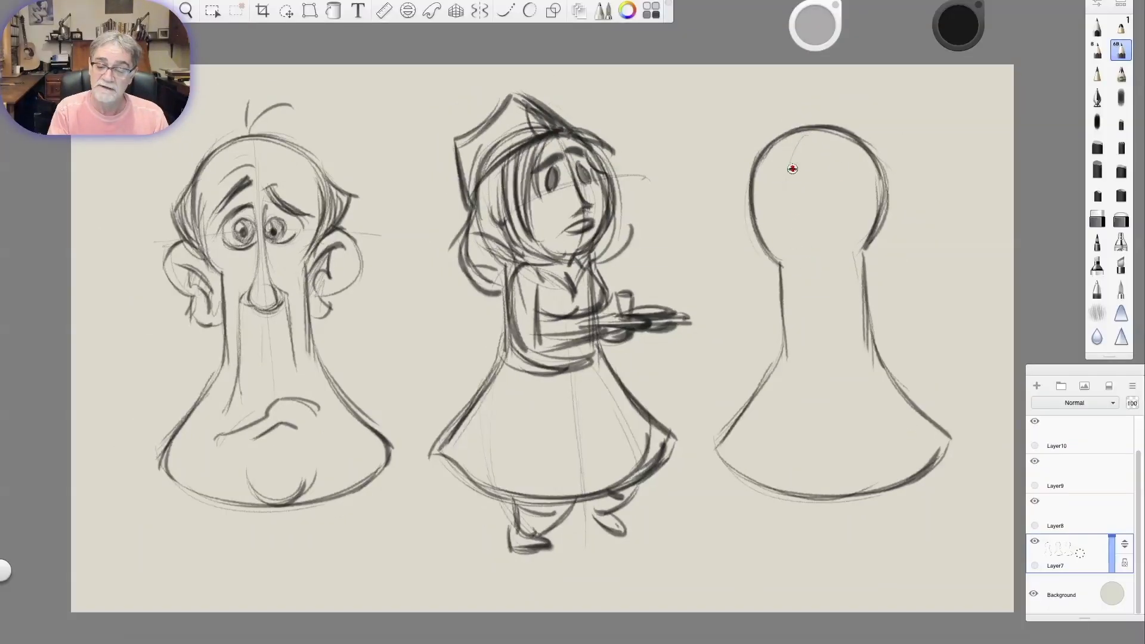
# Sketch the third figure's curved centre line, low furrowed brow, ball-shaped nose and V-shaped jaw.
pyautogui.moveTo(786, 146); pyautogui.dragTo(821, 380)
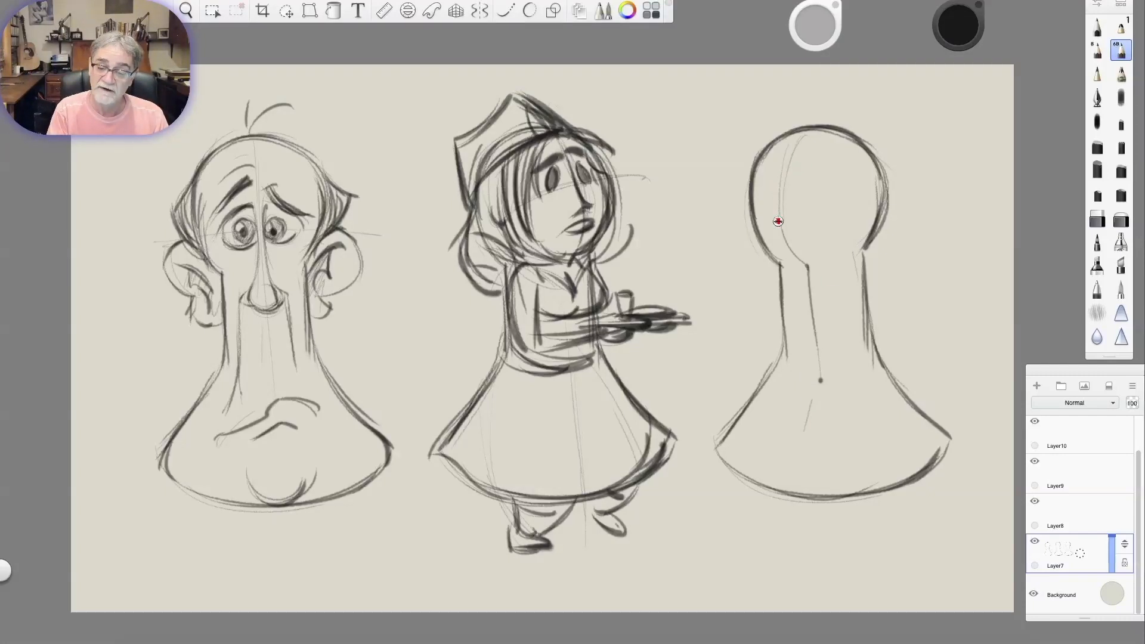
pyautogui.moveTo(782, 262)
pyautogui.mouseDown()
pyautogui.moveTo(843, 250)
pyautogui.moveTo(769, 258)
pyautogui.moveTo(794, 266)
pyautogui.mouseUp()
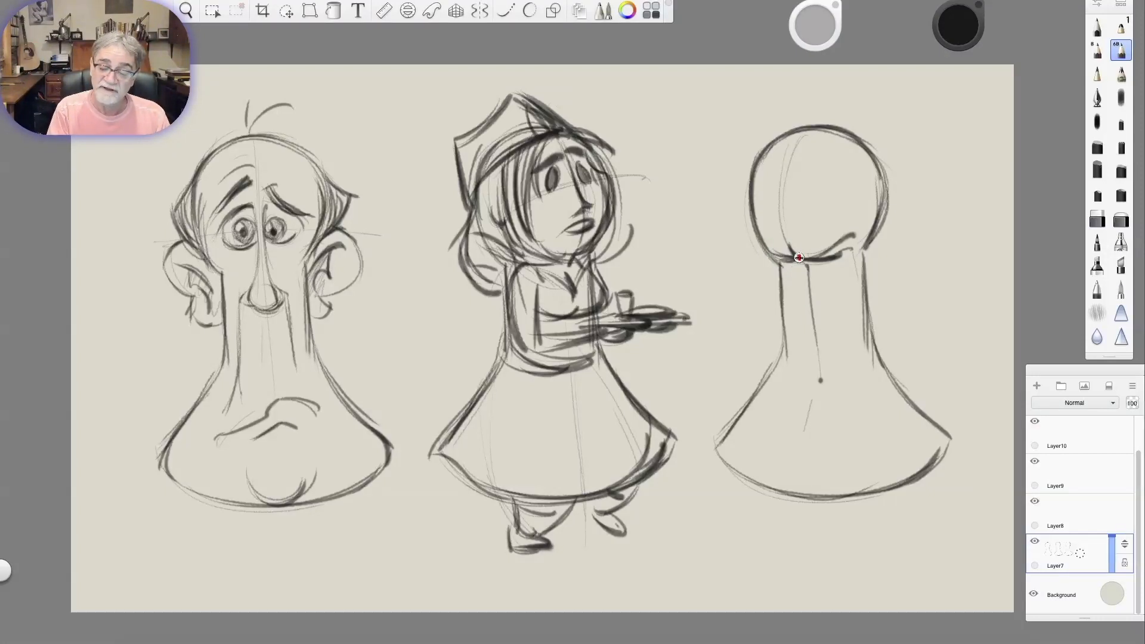
pyautogui.moveTo(788, 274); pyautogui.dragTo(826, 281)
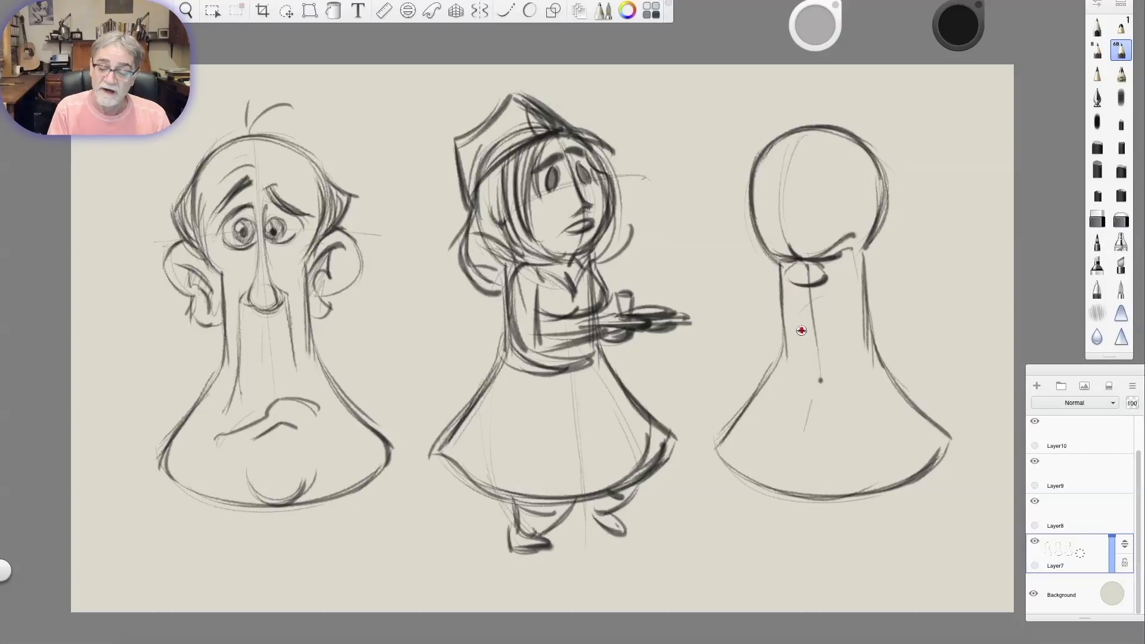
pyautogui.moveTo(790, 379)
pyautogui.mouseDown()
pyautogui.moveTo(829, 427)
pyautogui.moveTo(875, 368)
pyautogui.mouseUp()
pyautogui.moveTo(830, 426)
pyautogui.mouseDown()
pyautogui.moveTo(882, 358)
pyautogui.moveTo(878, 373)
pyautogui.mouseUp()
# Retrace the third figure's nose and fill in thick, dark, angry eyebrows across the lower edge of the head.
pyautogui.moveTo(798, 262); pyautogui.dragTo(785, 277)
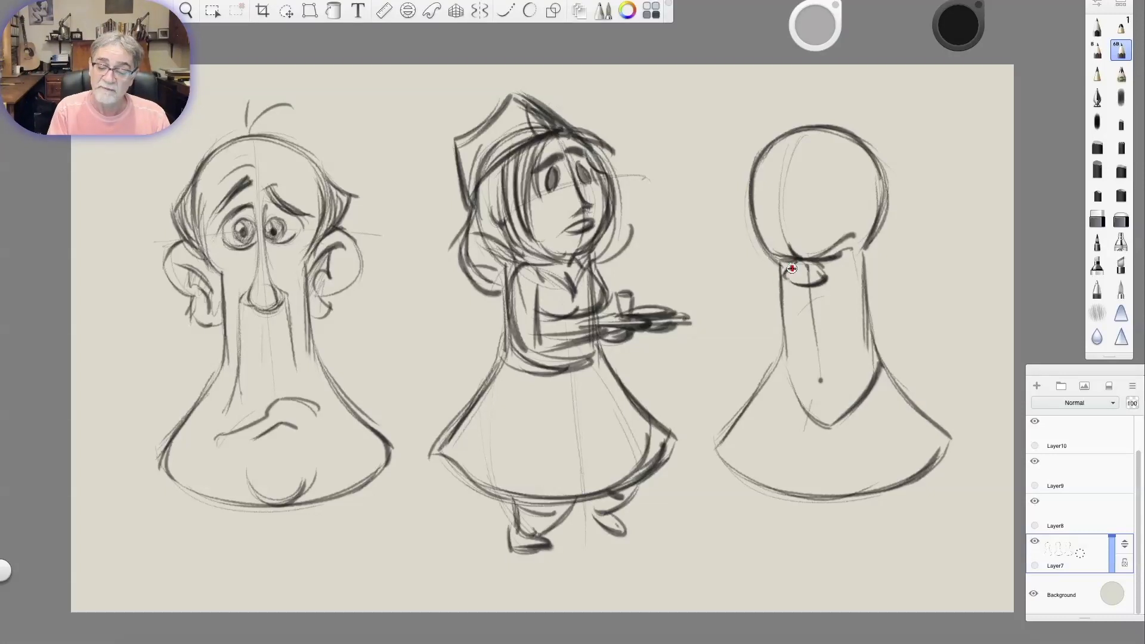
pyautogui.moveTo(813, 257)
pyautogui.mouseDown()
pyautogui.moveTo(848, 220)
pyautogui.moveTo(872, 221)
pyautogui.mouseUp()
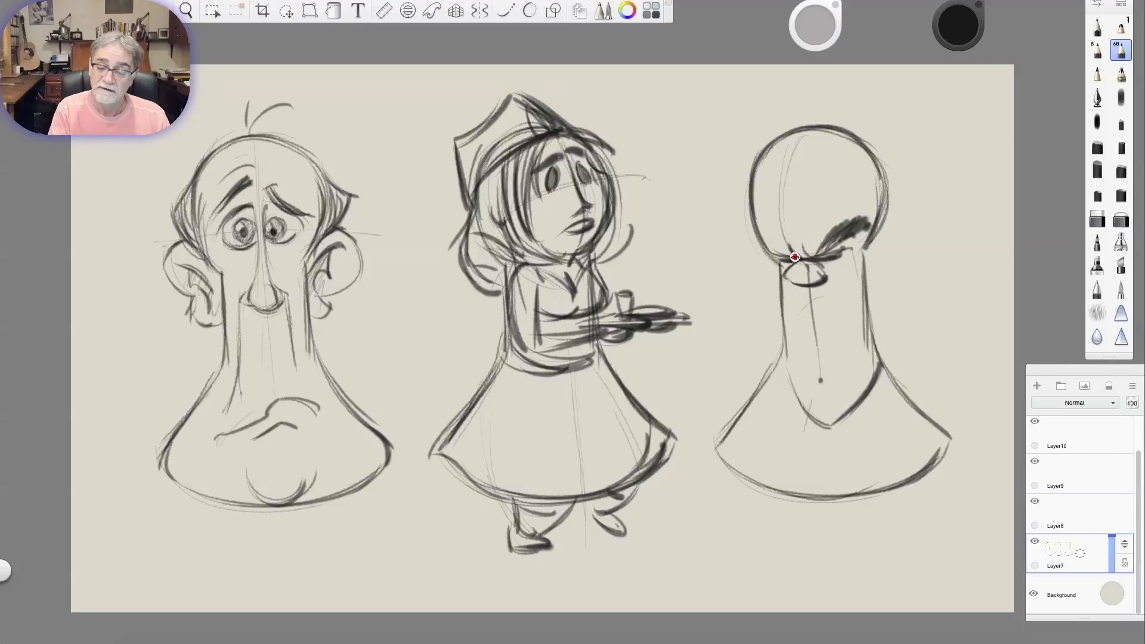
pyautogui.moveTo(786, 257); pyautogui.dragTo(746, 233)
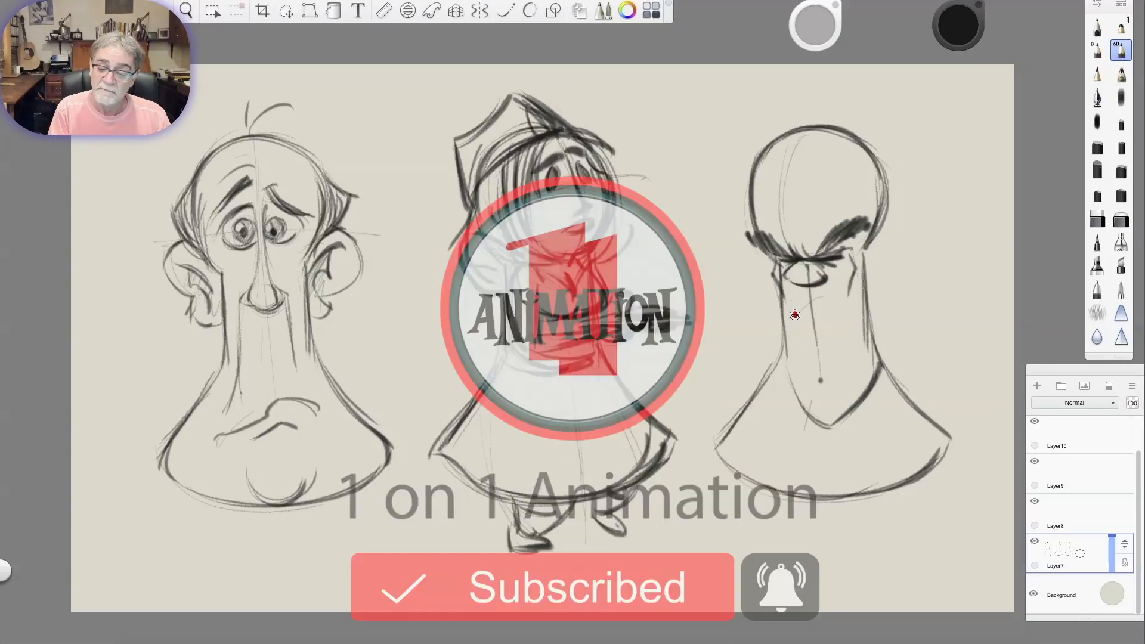
# Add cheek creases, curved mouth and chin lines, and a small ear to the third figure.
pyautogui.moveTo(833, 278)
pyautogui.mouseDown()
pyautogui.moveTo(809, 309)
pyautogui.moveTo(838, 279)
pyautogui.moveTo(826, 310)
pyautogui.mouseUp()
pyautogui.moveTo(793, 344)
pyautogui.mouseDown()
pyautogui.moveTo(797, 381)
pyautogui.moveTo(800, 369)
pyautogui.moveTo(841, 371)
pyautogui.moveTo(831, 408)
pyautogui.moveTo(790, 375)
pyautogui.mouseUp()
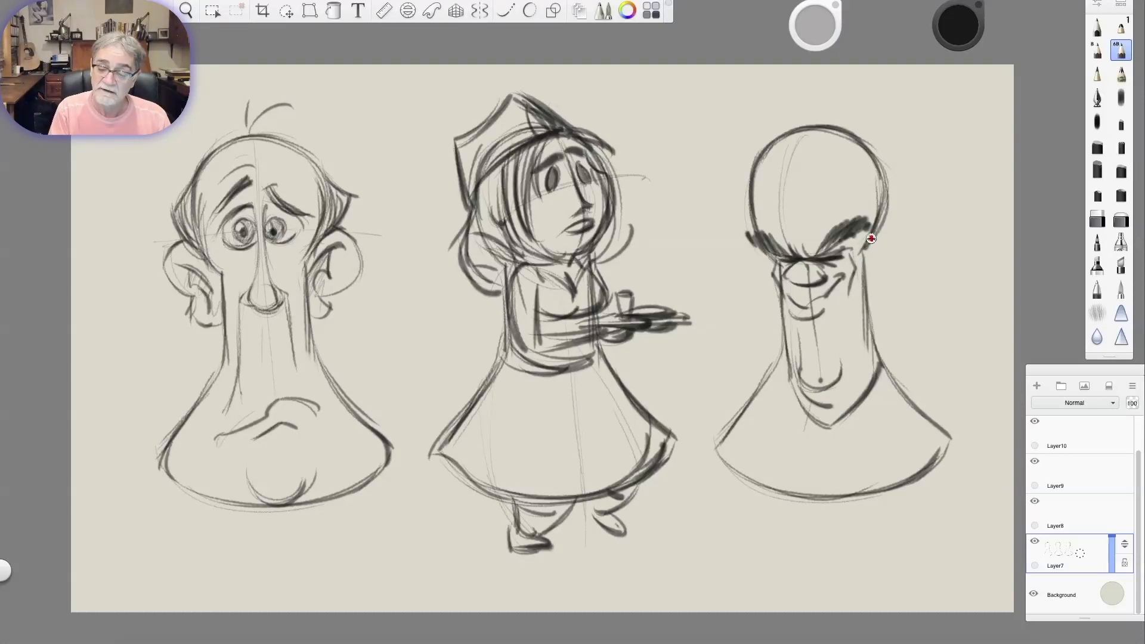
pyautogui.moveTo(872, 241)
pyautogui.mouseDown()
pyautogui.moveTo(863, 259)
pyautogui.moveTo(875, 246)
pyautogui.mouseUp()
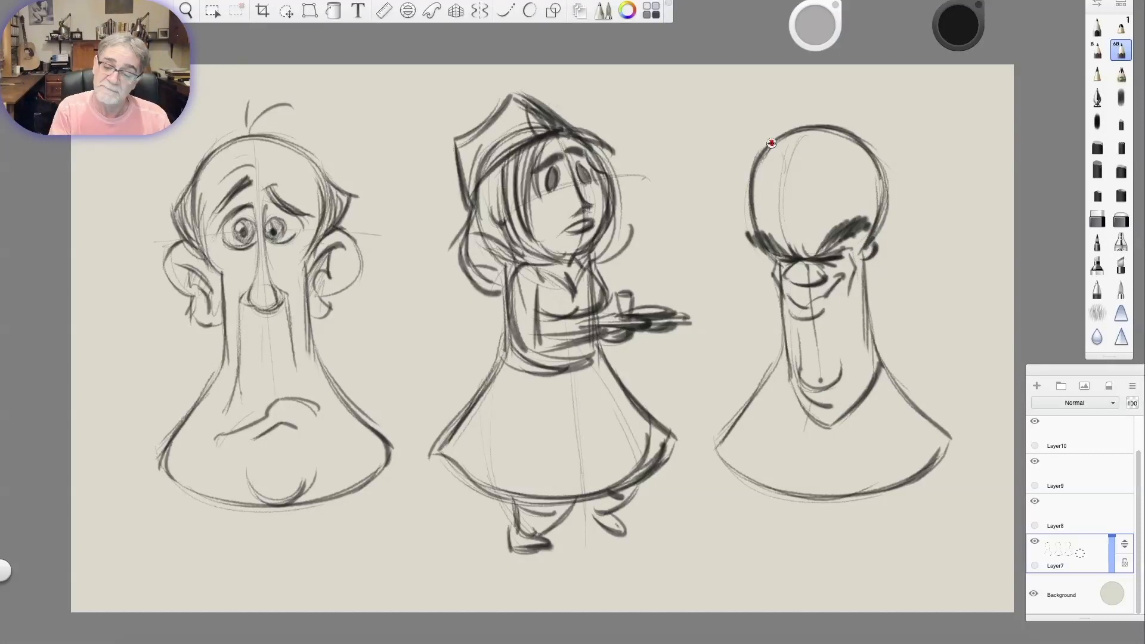
# Sketch swept-back hair on the third figure with a curled forelock and rounded sides around the forehead.
pyautogui.moveTo(844, 128)
pyautogui.mouseDown()
pyautogui.moveTo(754, 152)
pyautogui.moveTo(741, 139)
pyautogui.moveTo(780, 181)
pyautogui.mouseUp()
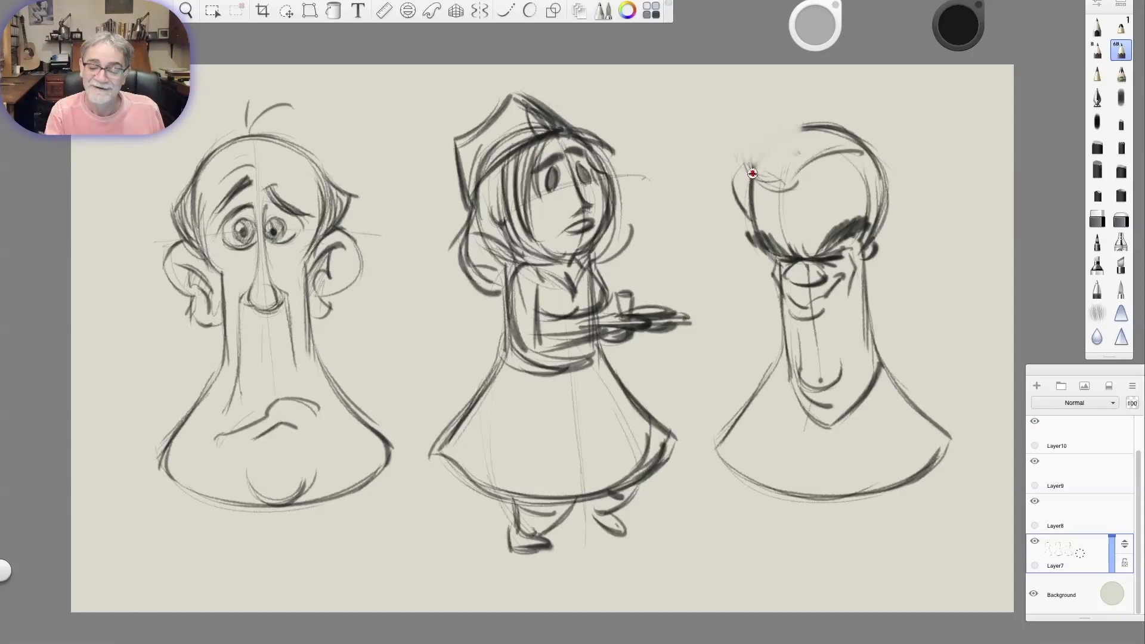
pyautogui.moveTo(751, 172)
pyautogui.mouseDown()
pyautogui.moveTo(758, 143)
pyautogui.moveTo(776, 176)
pyautogui.mouseUp()
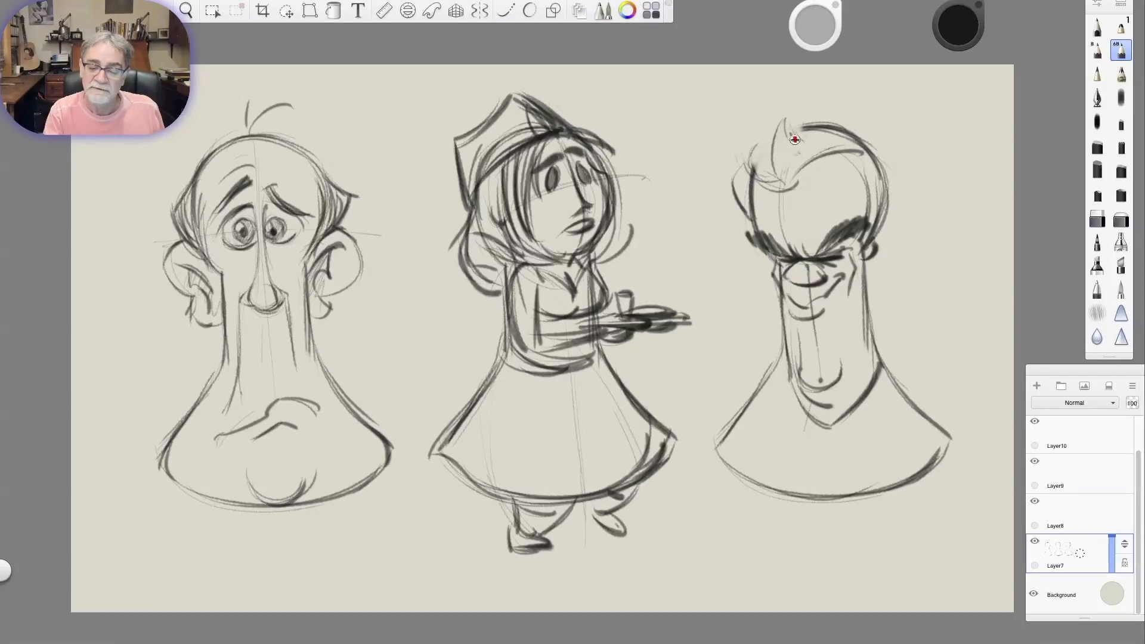
pyautogui.moveTo(757, 141); pyautogui.dragTo(765, 183)
pyautogui.moveTo(753, 141)
pyautogui.mouseDown()
pyautogui.moveTo(752, 173)
pyautogui.moveTo(770, 189)
pyautogui.moveTo(864, 161)
pyautogui.mouseUp()
pyautogui.moveTo(800, 180)
pyautogui.mouseDown()
pyautogui.moveTo(878, 150)
pyautogui.moveTo(831, 153)
pyautogui.mouseUp()
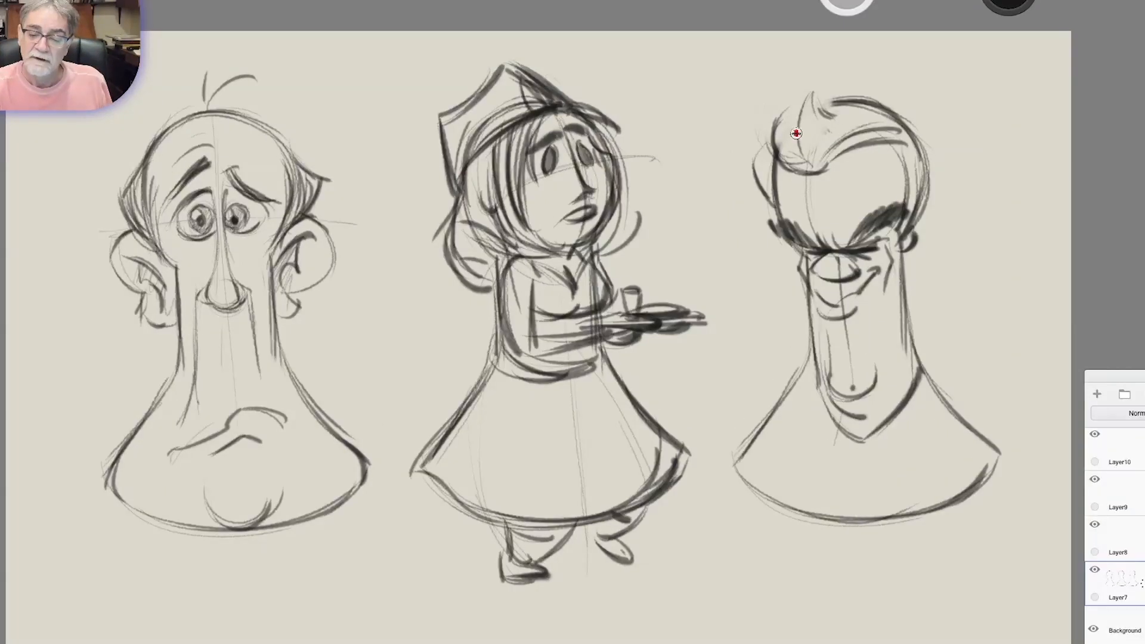
pyautogui.moveTo(794, 110); pyautogui.dragTo(805, 164)
pyautogui.moveTo(801, 112)
pyautogui.mouseDown()
pyautogui.moveTo(812, 167)
pyautogui.moveTo(799, 123)
pyautogui.moveTo(819, 96)
pyautogui.moveTo(774, 158)
pyautogui.mouseUp()
pyautogui.moveTo(753, 168); pyautogui.dragTo(763, 168)
pyautogui.moveTo(867, 147)
pyautogui.mouseDown()
pyautogui.moveTo(905, 219)
pyautogui.moveTo(905, 197)
pyautogui.mouseUp()
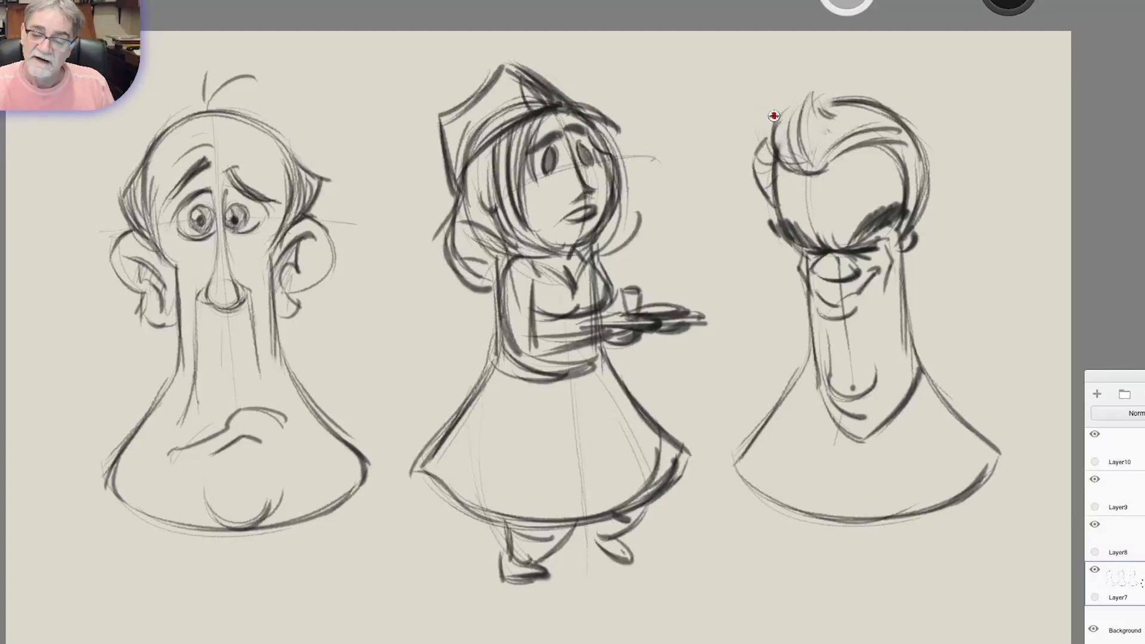
# Shape the third figure's forelock into an upright point and darken the hair outline on top and both sides.
pyautogui.moveTo(808, 83)
pyautogui.mouseDown()
pyautogui.moveTo(836, 114)
pyautogui.moveTo(823, 158)
pyautogui.mouseUp()
pyautogui.moveTo(829, 115)
pyautogui.mouseDown()
pyautogui.moveTo(831, 146)
pyautogui.moveTo(835, 115)
pyautogui.moveTo(886, 133)
pyautogui.moveTo(902, 145)
pyautogui.moveTo(911, 188)
pyautogui.moveTo(933, 197)
pyautogui.mouseUp()
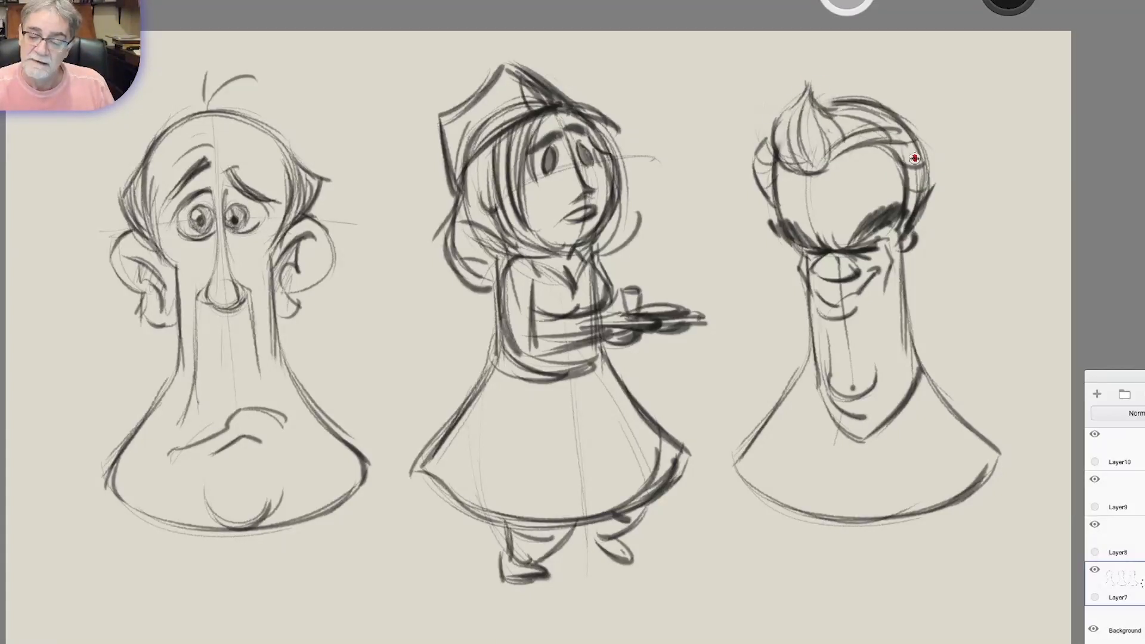
pyautogui.moveTo(918, 135); pyautogui.dragTo(928, 191)
pyautogui.moveTo(775, 161); pyautogui.dragTo(761, 205)
pyautogui.moveTo(807, 96); pyautogui.dragTo(777, 125)
pyautogui.moveTo(769, 135)
pyautogui.mouseDown()
pyautogui.moveTo(757, 150)
pyautogui.moveTo(766, 200)
pyautogui.mouseUp()
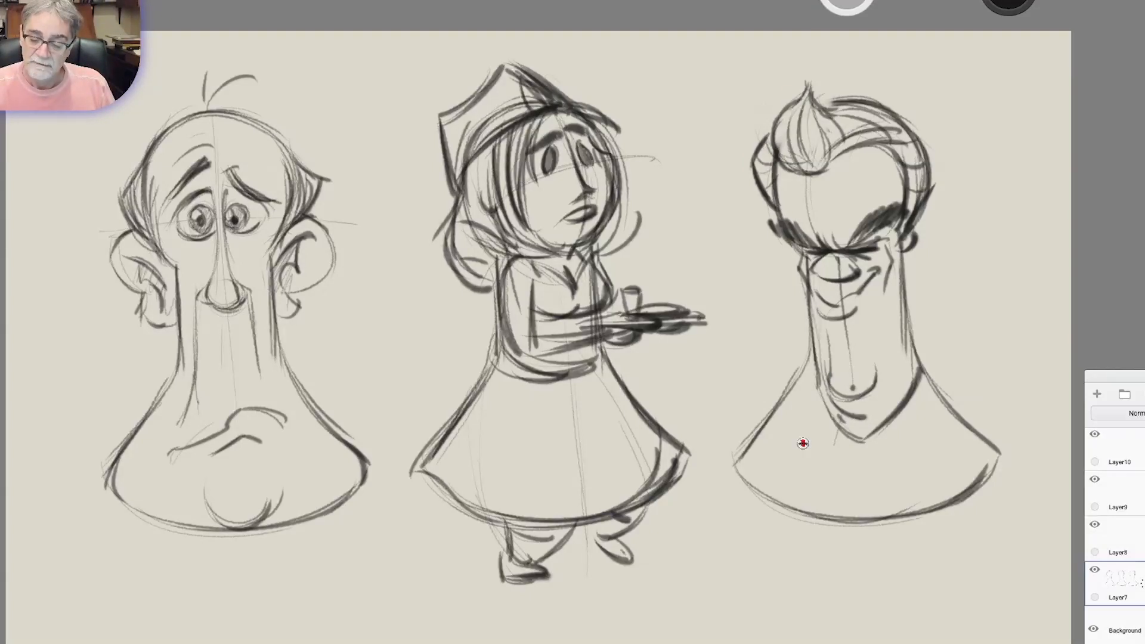
# Draw a shirt collar with pointed flaps and a necktie below the third figure's chin.
pyautogui.moveTo(867, 438); pyautogui.dragTo(830, 460)
pyautogui.moveTo(812, 361)
pyautogui.mouseDown()
pyautogui.moveTo(824, 457)
pyautogui.moveTo(880, 464)
pyautogui.moveTo(923, 361)
pyautogui.moveTo(934, 384)
pyautogui.mouseUp()
pyautogui.moveTo(809, 346); pyautogui.dragTo(801, 357)
pyautogui.moveTo(911, 435); pyautogui.dragTo(884, 465)
pyautogui.moveTo(811, 426); pyautogui.dragTo(858, 517)
pyautogui.moveTo(857, 469)
pyautogui.mouseDown()
pyautogui.moveTo(855, 514)
pyautogui.moveTo(859, 472)
pyautogui.mouseUp()
pyautogui.moveTo(859, 470)
pyautogui.mouseDown()
pyautogui.moveTo(873, 449)
pyautogui.moveTo(875, 513)
pyautogui.mouseUp()
# Add jacket sleeve folds to the third figure and darken the shoulder and the side of the long face.
pyautogui.moveTo(773, 419)
pyautogui.mouseDown()
pyautogui.moveTo(770, 480)
pyautogui.moveTo(746, 404)
pyautogui.moveTo(733, 449)
pyautogui.mouseUp()
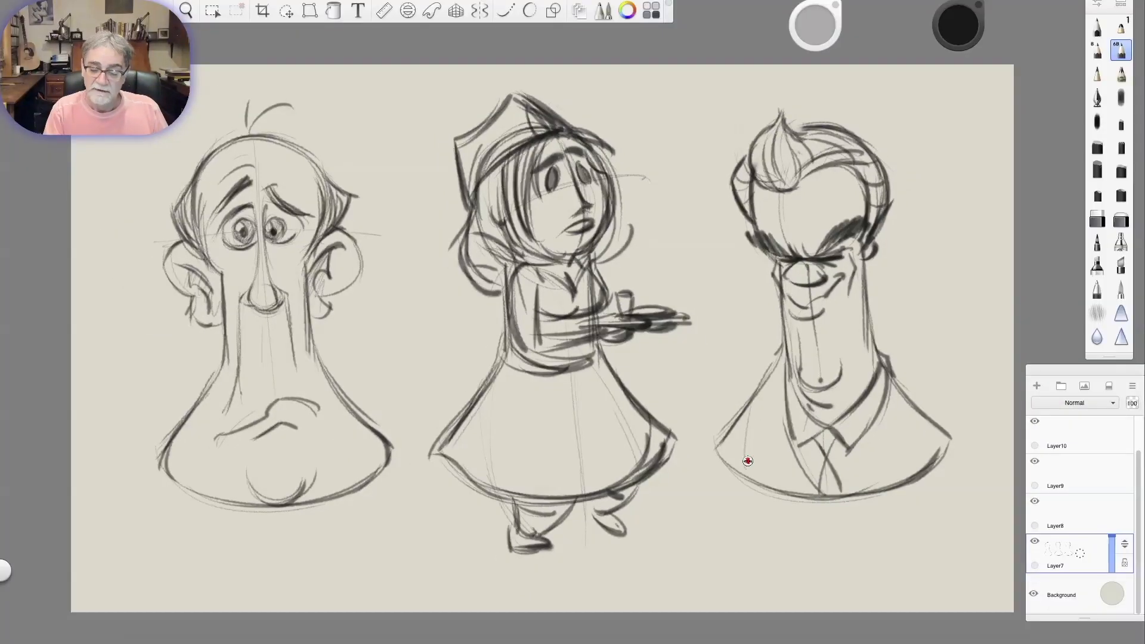
pyautogui.moveTo(899, 471); pyautogui.dragTo(901, 410)
pyautogui.moveTo(910, 408); pyautogui.dragTo(921, 438)
pyautogui.moveTo(885, 361); pyautogui.dragTo(951, 455)
pyautogui.moveTo(782, 286)
pyautogui.mouseDown()
pyautogui.moveTo(774, 354)
pyautogui.moveTo(757, 382)
pyautogui.mouseUp()
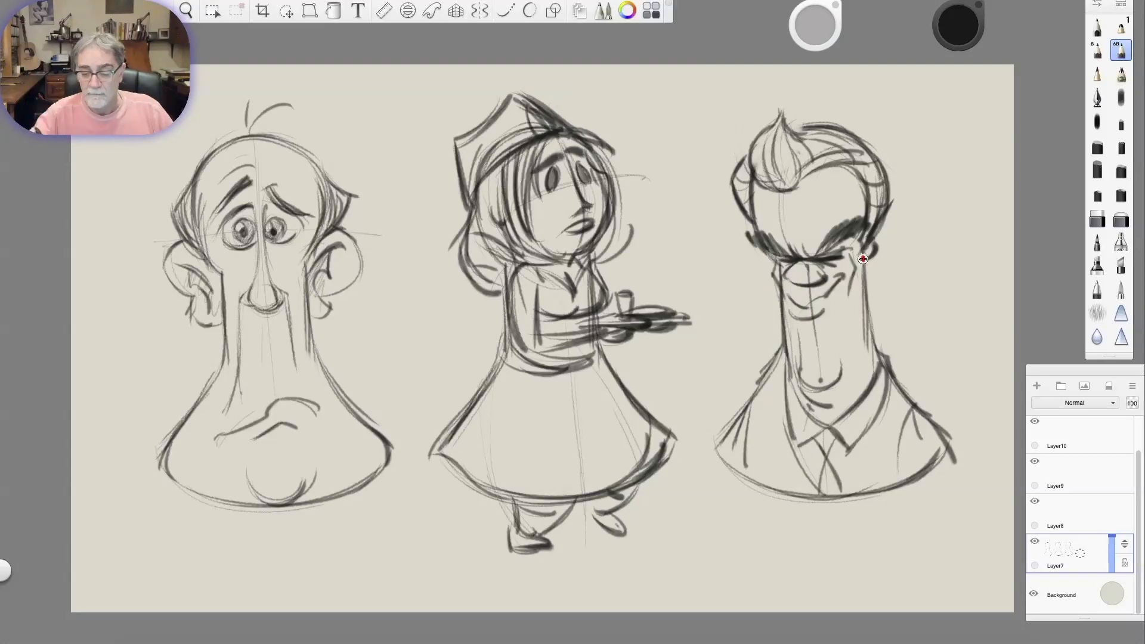
# Test the brushes on blank canvas, and shade the third figure's hair and the first figure's side hair grey.
pyautogui.click(1121, 97)
pyautogui.moveTo(950, 112)
pyautogui.mouseDown()
pyautogui.moveTo(969, 97)
pyautogui.moveTo(969, 149)
pyautogui.mouseUp()
pyautogui.click(1096, 122)
pyautogui.moveTo(772, 122)
pyautogui.mouseDown()
pyautogui.moveTo(760, 155)
pyautogui.moveTo(787, 176)
pyautogui.moveTo(826, 143)
pyautogui.moveTo(796, 176)
pyautogui.moveTo(859, 152)
pyautogui.moveTo(874, 170)
pyautogui.moveTo(869, 237)
pyautogui.mouseUp()
pyautogui.moveTo(740, 167); pyautogui.dragTo(745, 202)
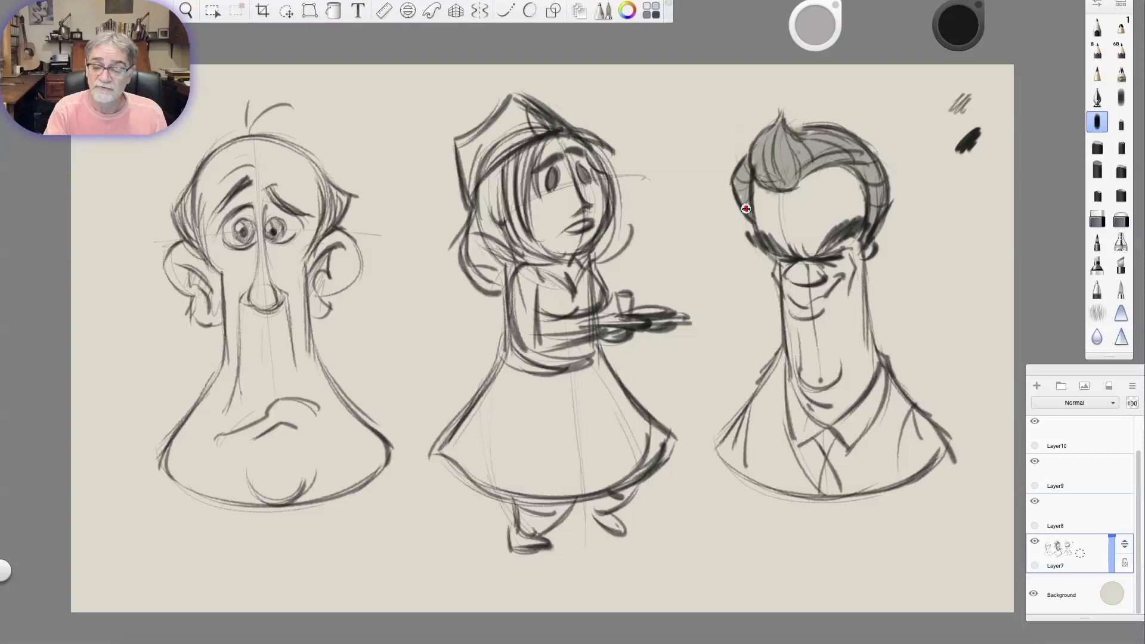
pyautogui.moveTo(178, 194); pyautogui.dragTo(199, 254)
pyautogui.moveTo(325, 185); pyautogui.dragTo(323, 238)
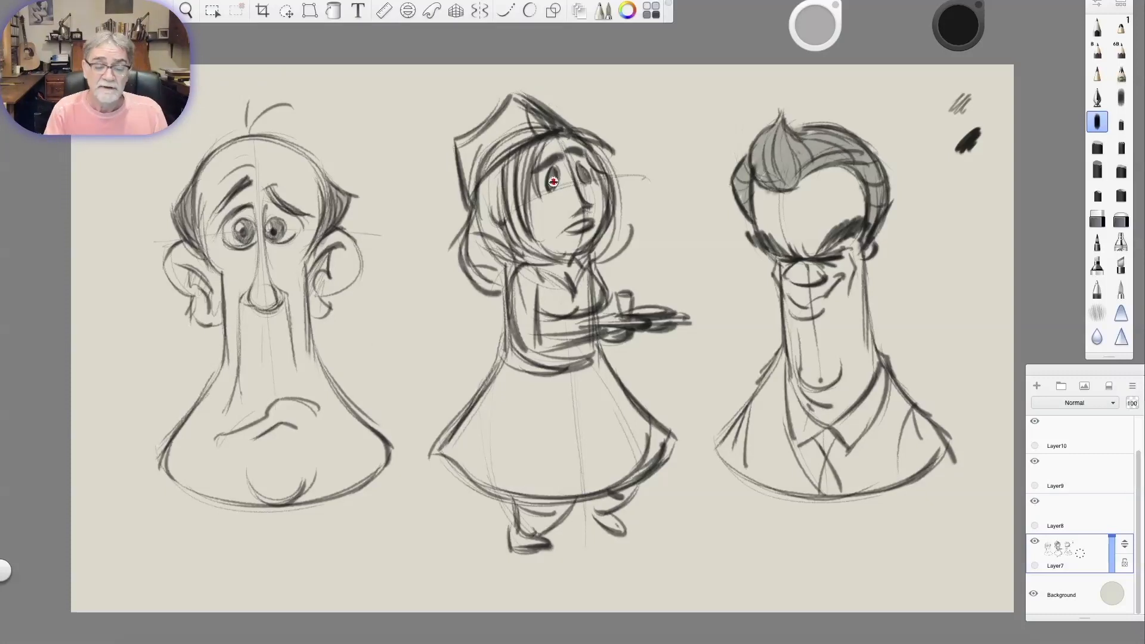
# Shade the maid's waistband and both shoes in grey.
pyautogui.moveTo(505, 355); pyautogui.dragTo(609, 347)
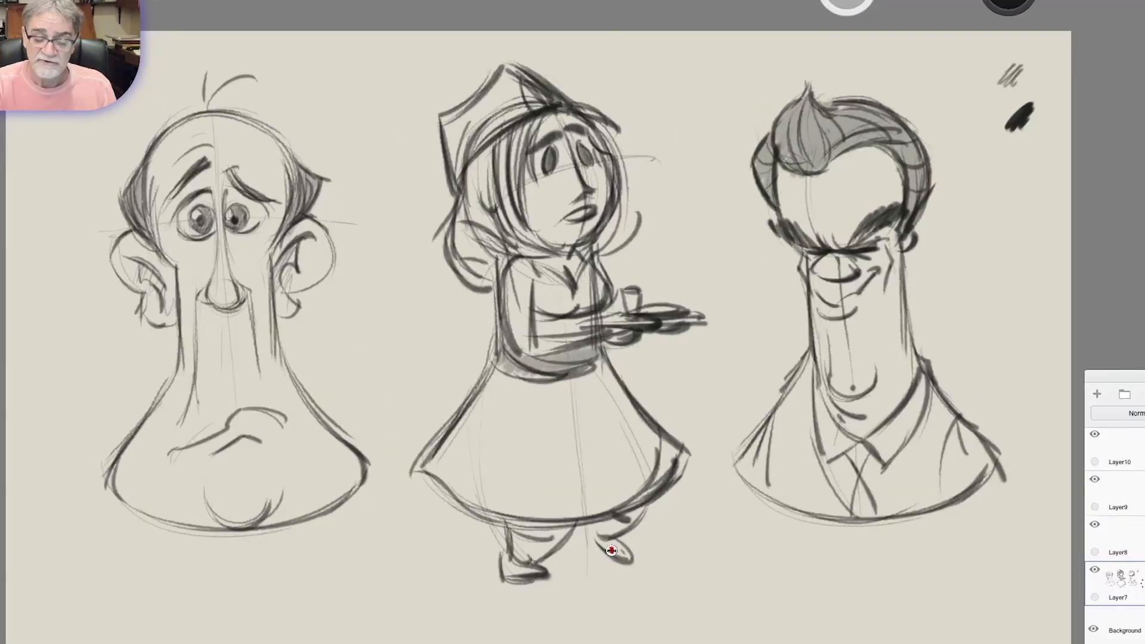
pyautogui.moveTo(611, 550); pyautogui.dragTo(625, 554)
pyautogui.moveTo(504, 563); pyautogui.dragTo(530, 562)
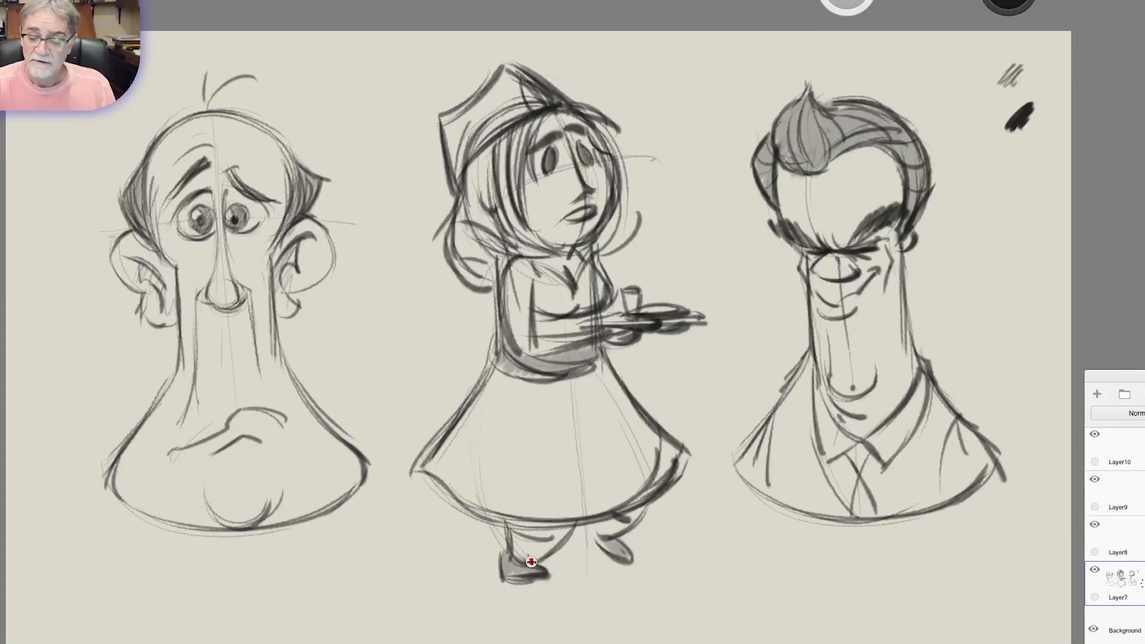
# Shade the third figure's chin, nose underside, brow and the area beneath the mouth.
pyautogui.moveTo(831, 378); pyautogui.dragTo(876, 388)
pyautogui.moveTo(831, 273)
pyautogui.mouseDown()
pyautogui.moveTo(817, 275)
pyautogui.moveTo(858, 271)
pyautogui.moveTo(892, 196)
pyautogui.moveTo(852, 245)
pyautogui.moveTo(883, 231)
pyautogui.mouseUp()
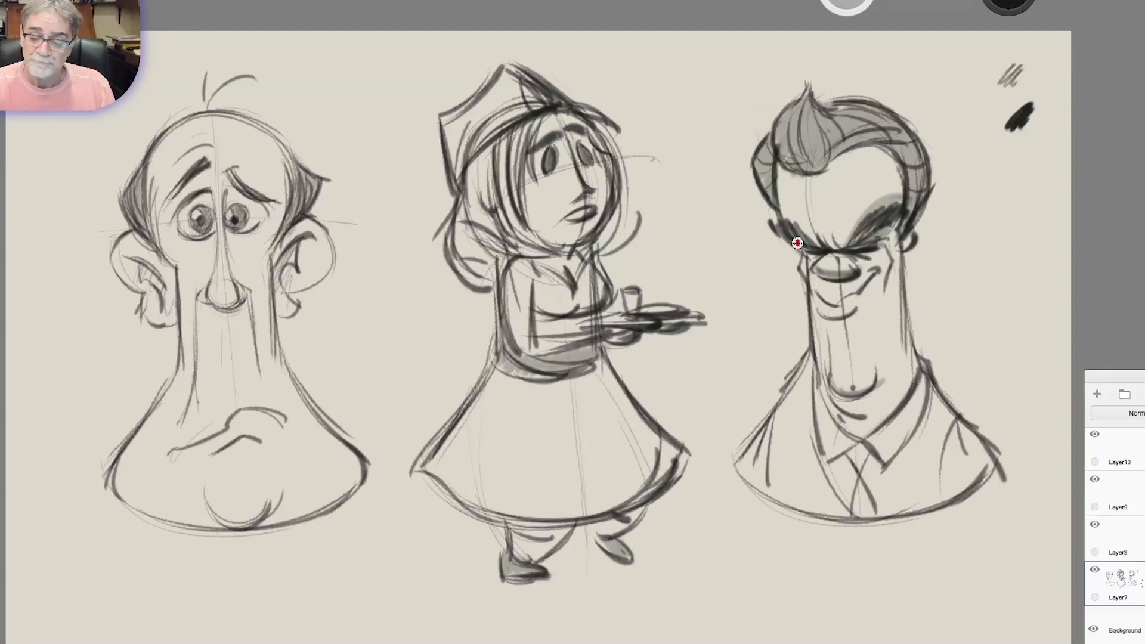
pyautogui.moveTo(816, 310); pyautogui.dragTo(860, 314)
# Fill both sides of the third figure's suit jacket and the necktie with grey tone.
pyautogui.moveTo(805, 358)
pyautogui.mouseDown()
pyautogui.moveTo(744, 454)
pyautogui.moveTo(799, 378)
pyautogui.moveTo(757, 469)
pyautogui.moveTo(771, 483)
pyautogui.moveTo(802, 469)
pyautogui.moveTo(801, 494)
pyautogui.moveTo(823, 492)
pyautogui.moveTo(845, 517)
pyautogui.moveTo(864, 463)
pyautogui.moveTo(935, 440)
pyautogui.moveTo(886, 459)
pyautogui.moveTo(873, 511)
pyautogui.mouseUp()
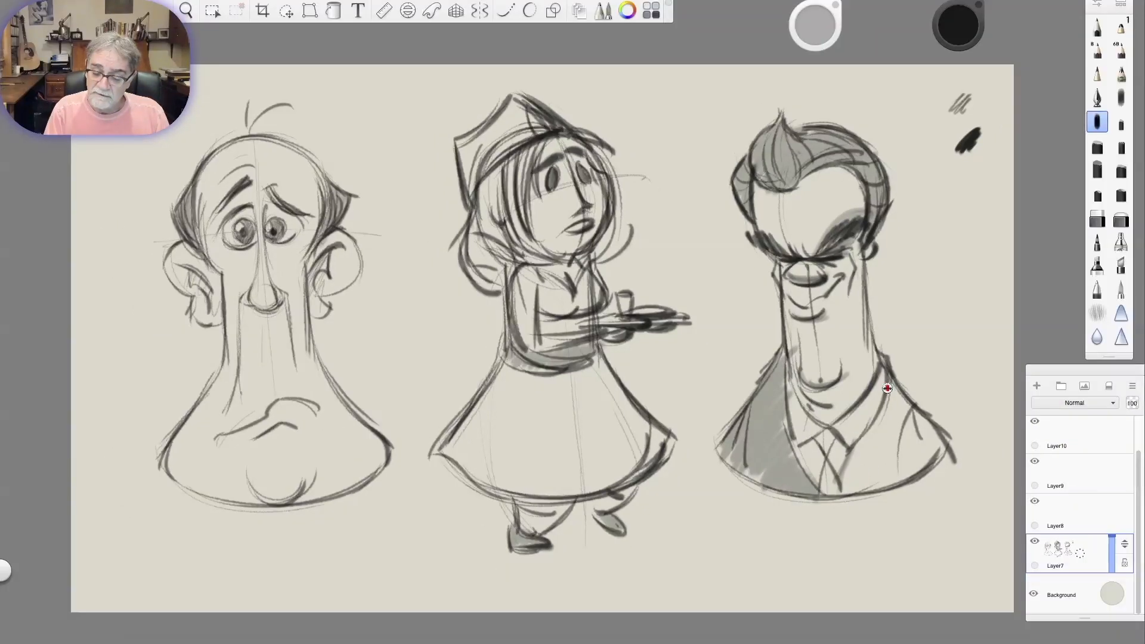
pyautogui.moveTo(930, 394)
pyautogui.mouseDown()
pyautogui.moveTo(919, 422)
pyautogui.moveTo(871, 431)
pyautogui.moveTo(897, 418)
pyautogui.moveTo(864, 440)
pyautogui.moveTo(850, 477)
pyautogui.moveTo(930, 453)
pyautogui.moveTo(913, 417)
pyautogui.mouseUp()
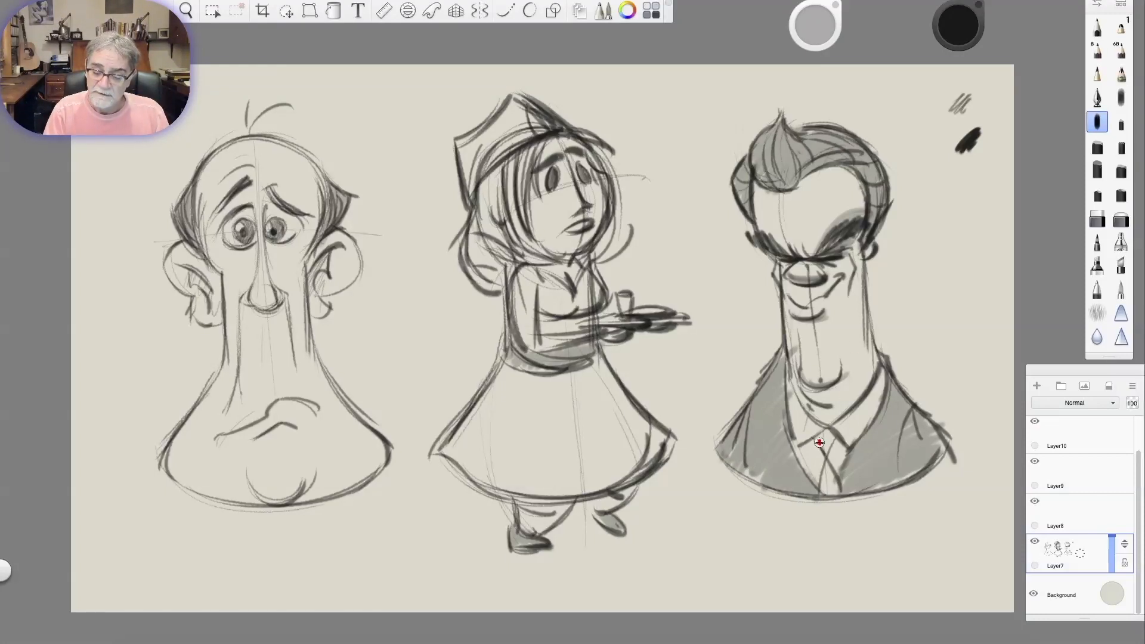
pyautogui.moveTo(820, 467)
pyautogui.mouseDown()
pyautogui.moveTo(823, 495)
pyautogui.moveTo(832, 459)
pyautogui.moveTo(827, 498)
pyautogui.mouseUp()
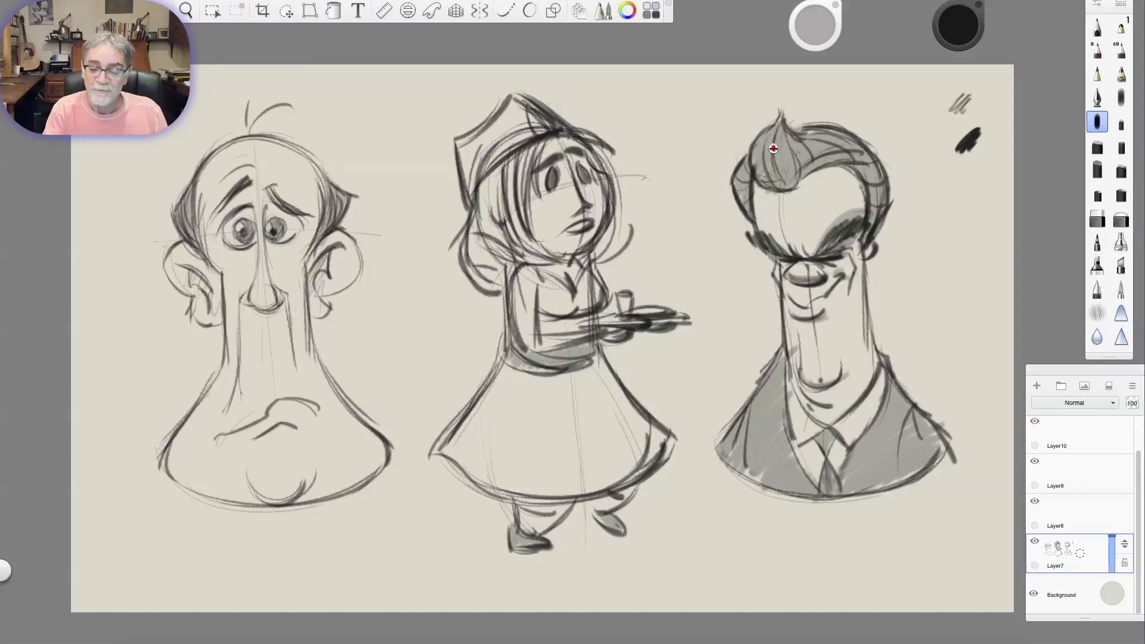
# Deepen the third figure's hair tone and add soft shadow under the hairline and along the cheek.
pyautogui.moveTo(756, 169)
pyautogui.mouseDown()
pyautogui.moveTo(802, 185)
pyautogui.moveTo(862, 152)
pyautogui.moveTo(742, 189)
pyautogui.moveTo(748, 166)
pyautogui.moveTo(742, 210)
pyautogui.mouseUp()
pyautogui.moveTo(862, 174); pyautogui.dragTo(861, 226)
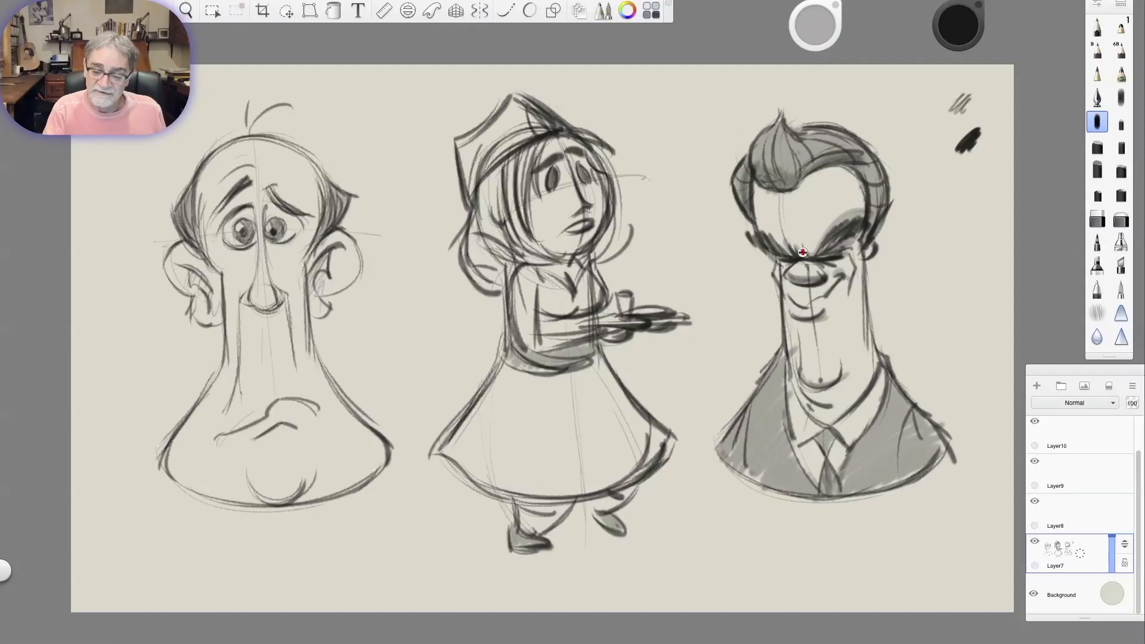
pyautogui.moveTo(754, 182)
pyautogui.mouseDown()
pyautogui.moveTo(796, 191)
pyautogui.moveTo(861, 167)
pyautogui.mouseUp()
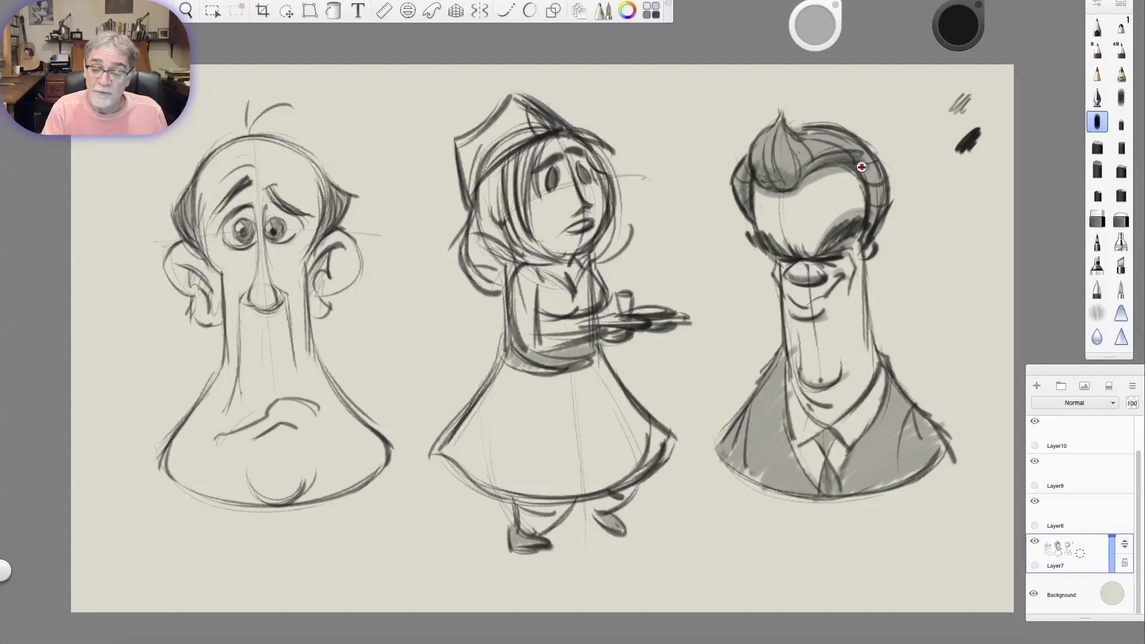
pyautogui.moveTo(837, 276); pyautogui.dragTo(840, 313)
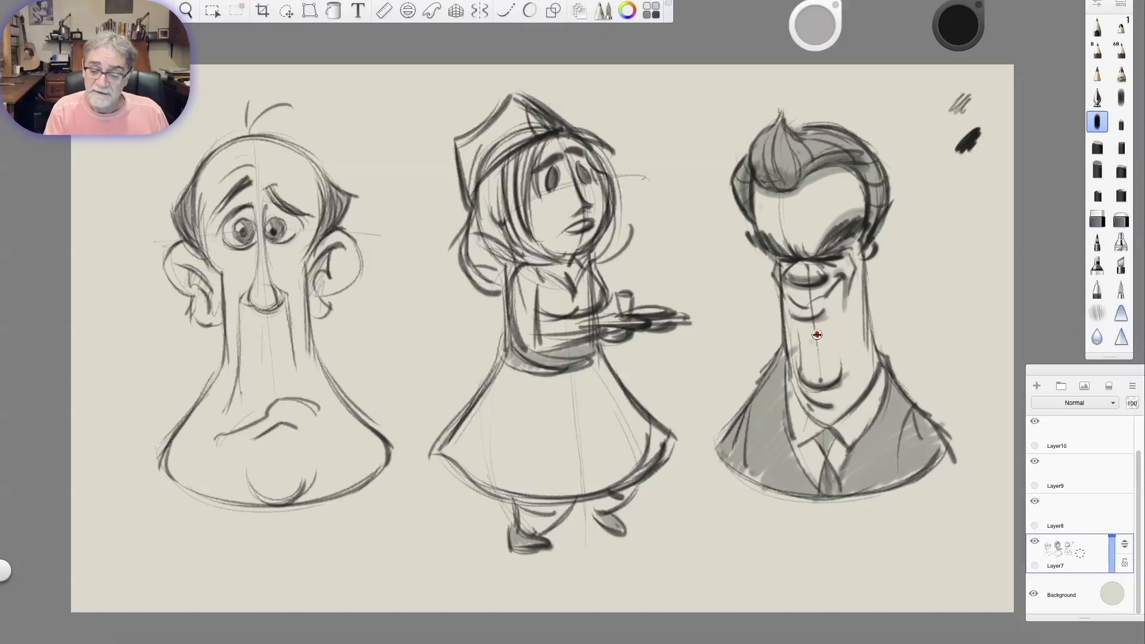
pyautogui.moveTo(804, 189); pyautogui.dragTo(868, 183)
# Darken the jacket sleeve fold and collar edge, and draw notched lapels on both sides of the third figure's suit.
pyautogui.moveTo(911, 410); pyautogui.dragTo(893, 479)
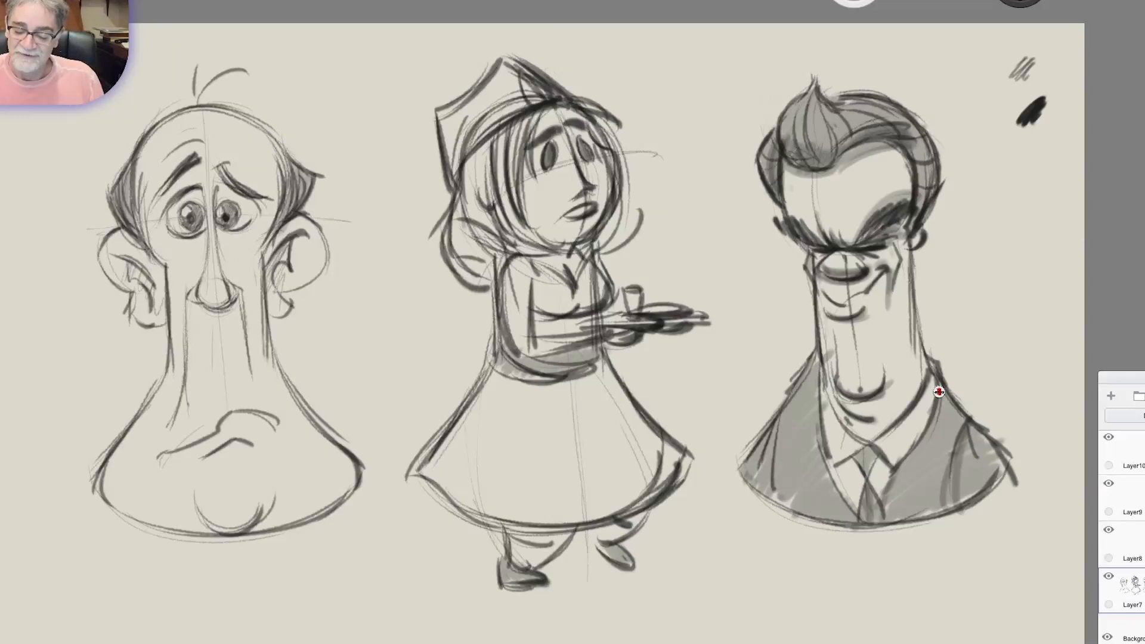
pyautogui.moveTo(886, 382); pyautogui.dragTo(862, 437)
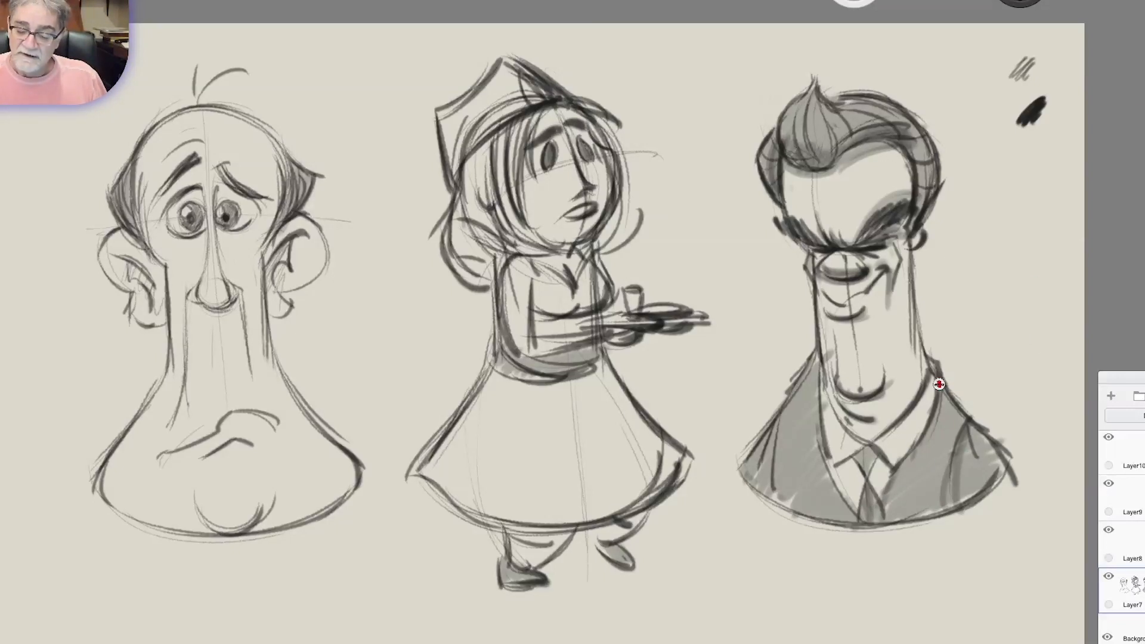
pyautogui.moveTo(947, 414); pyautogui.dragTo(917, 526)
pyautogui.moveTo(770, 477)
pyautogui.mouseDown()
pyautogui.moveTo(784, 501)
pyautogui.moveTo(798, 482)
pyautogui.mouseUp()
pyautogui.moveTo(937, 486)
pyautogui.mouseDown()
pyautogui.moveTo(920, 480)
pyautogui.moveTo(924, 517)
pyautogui.mouseUp()
# Test a soft grey tone on blank canvas and shade the first figure's ears and around the eyes with it.
pyautogui.moveTo(1029, 157); pyautogui.dragTo(1050, 157)
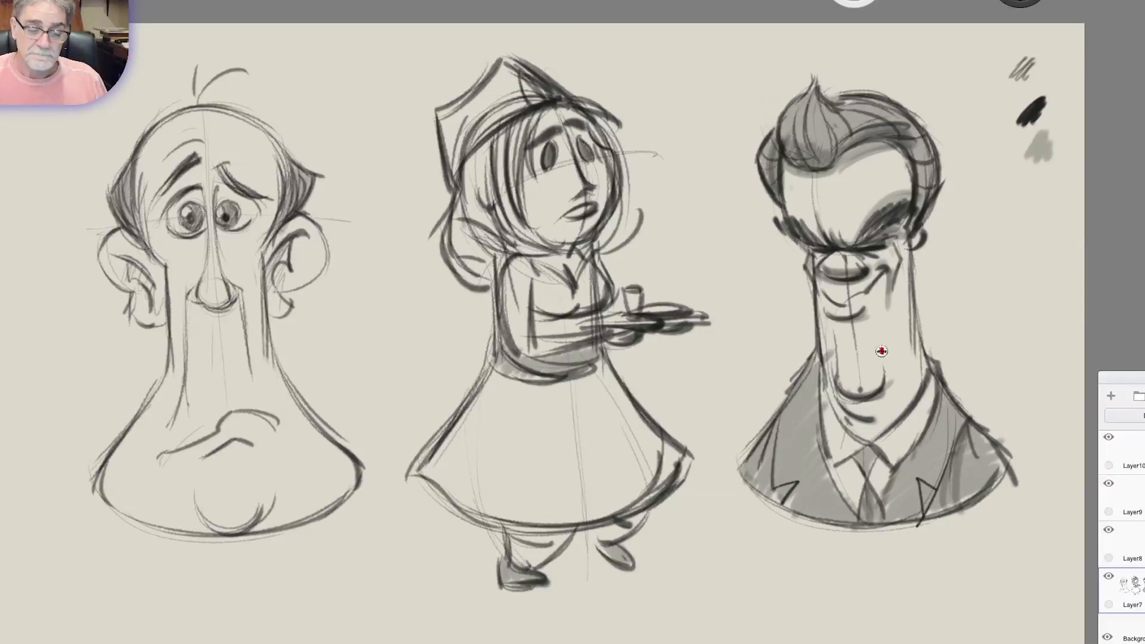
pyautogui.moveTo(264, 272); pyautogui.dragTo(285, 315)
pyautogui.moveTo(189, 299)
pyautogui.mouseDown()
pyautogui.moveTo(197, 308)
pyautogui.moveTo(225, 220)
pyautogui.moveTo(199, 242)
pyautogui.moveTo(183, 240)
pyautogui.moveTo(169, 213)
pyautogui.moveTo(228, 183)
pyautogui.moveTo(230, 219)
pyautogui.mouseUp()
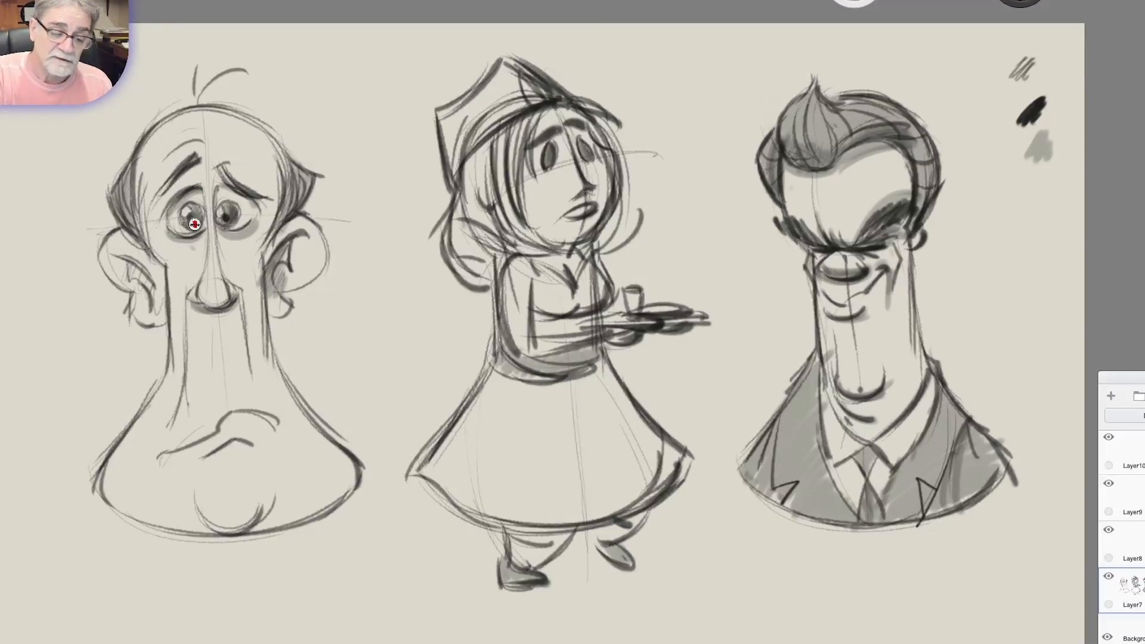
pyautogui.moveTo(118, 273)
pyautogui.mouseDown()
pyautogui.moveTo(143, 287)
pyautogui.moveTo(152, 313)
pyautogui.mouseUp()
pyautogui.moveTo(123, 226); pyautogui.dragTo(154, 269)
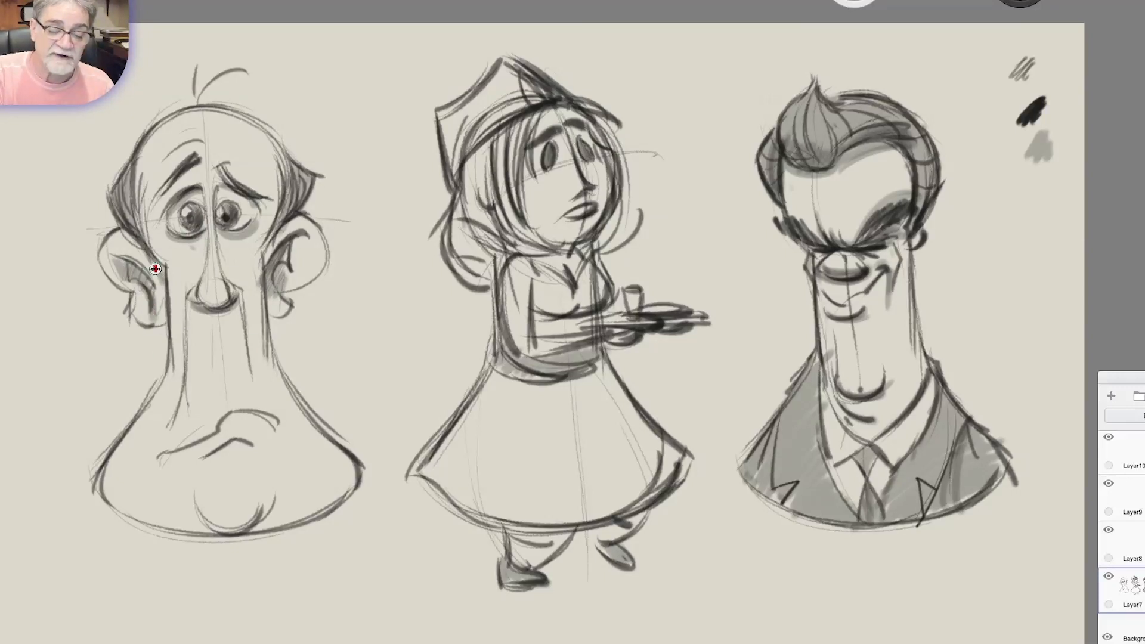
pyautogui.moveTo(281, 234); pyautogui.dragTo(250, 384)
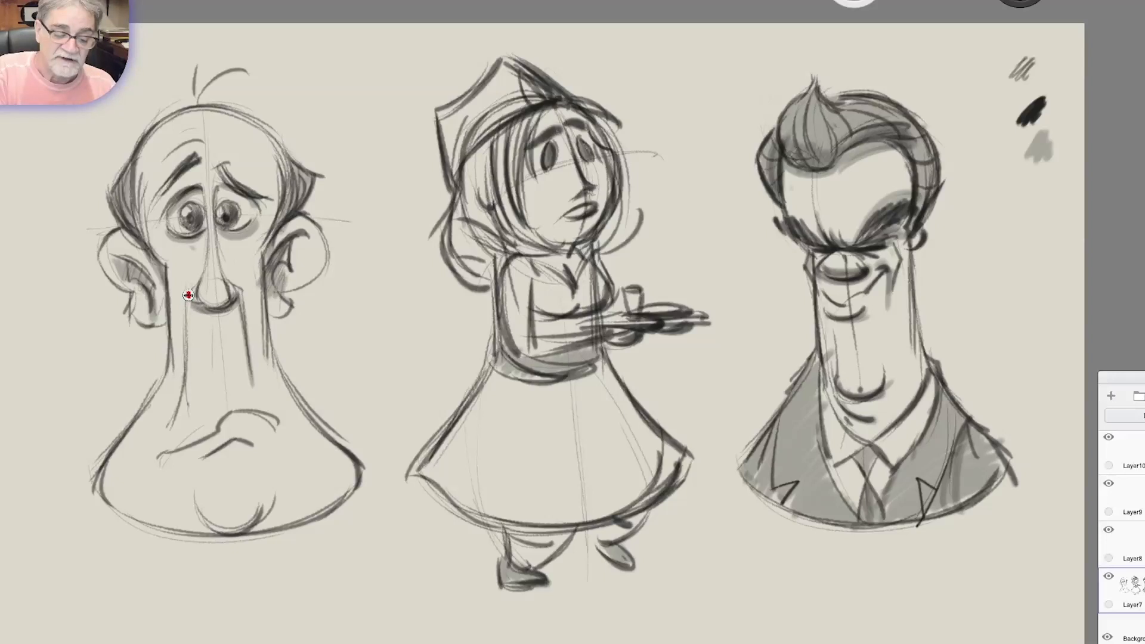
# Shade the first figure's neck edge, mouth, chin, nose bridge and brow with soft grey.
pyautogui.moveTo(189, 296); pyautogui.dragTo(182, 404)
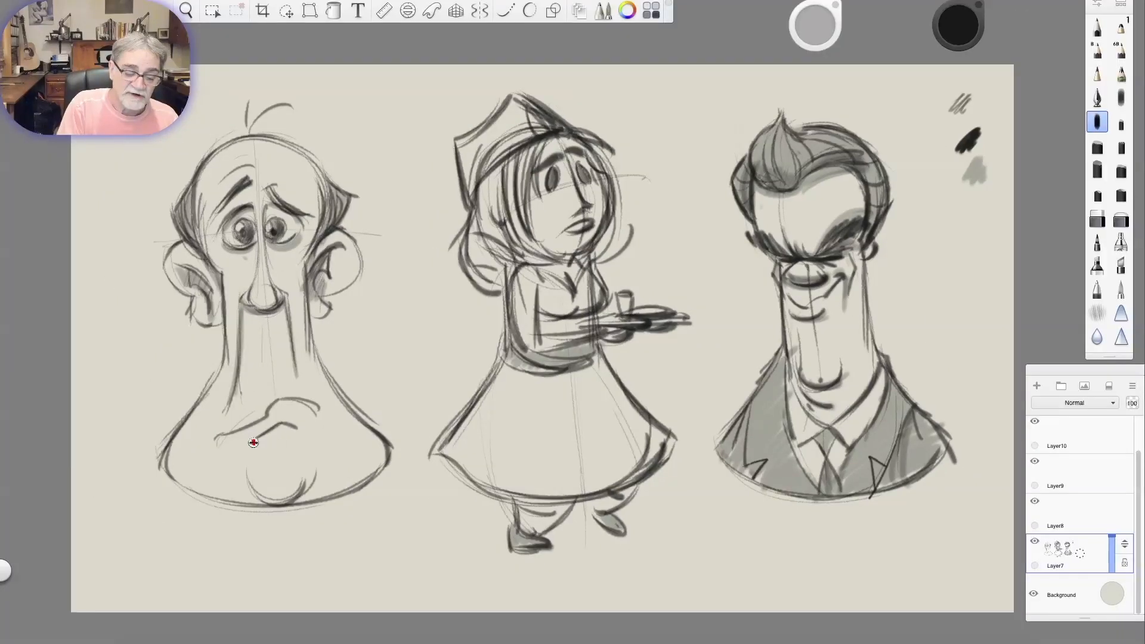
pyautogui.moveTo(254, 442); pyautogui.dragTo(299, 427)
pyautogui.moveTo(247, 471); pyautogui.dragTo(309, 486)
pyautogui.moveTo(287, 261); pyautogui.dragTo(300, 255)
pyautogui.moveTo(249, 192); pyautogui.dragTo(211, 235)
pyautogui.moveTo(201, 229); pyautogui.dragTo(223, 273)
pyautogui.moveTo(216, 160)
pyautogui.mouseDown()
pyautogui.moveTo(201, 188)
pyautogui.moveTo(231, 144)
pyautogui.mouseUp()
# Lay a grey shadow down the left side of the first figure's face, neck and body, including beneath the nose.
pyautogui.moveTo(176, 243); pyautogui.dragTo(216, 322)
pyautogui.moveTo(254, 241)
pyautogui.mouseDown()
pyautogui.moveTo(256, 284)
pyautogui.moveTo(234, 281)
pyautogui.moveTo(226, 303)
pyautogui.moveTo(229, 374)
pyautogui.mouseUp()
pyautogui.moveTo(240, 334)
pyautogui.mouseDown()
pyautogui.moveTo(276, 311)
pyautogui.moveTo(224, 391)
pyautogui.mouseUp()
pyautogui.moveTo(219, 435); pyautogui.dragTo(309, 402)
pyautogui.moveTo(235, 343)
pyautogui.mouseDown()
pyautogui.moveTo(233, 382)
pyautogui.moveTo(198, 438)
pyautogui.moveTo(226, 508)
pyautogui.mouseUp()
pyautogui.moveTo(221, 372)
pyautogui.mouseDown()
pyautogui.moveTo(179, 453)
pyautogui.moveTo(185, 489)
pyautogui.moveTo(301, 493)
pyautogui.mouseUp()
pyautogui.moveTo(206, 453); pyautogui.dragTo(241, 500)
# Refine the first figure's ear, hair and eye shading, and extend the shadow along the body's base and the mouth.
pyautogui.moveTo(328, 253)
pyautogui.mouseDown()
pyautogui.moveTo(322, 176)
pyautogui.moveTo(315, 231)
pyautogui.mouseUp()
pyautogui.moveTo(187, 213); pyautogui.dragTo(194, 234)
pyautogui.moveTo(330, 190); pyautogui.dragTo(316, 238)
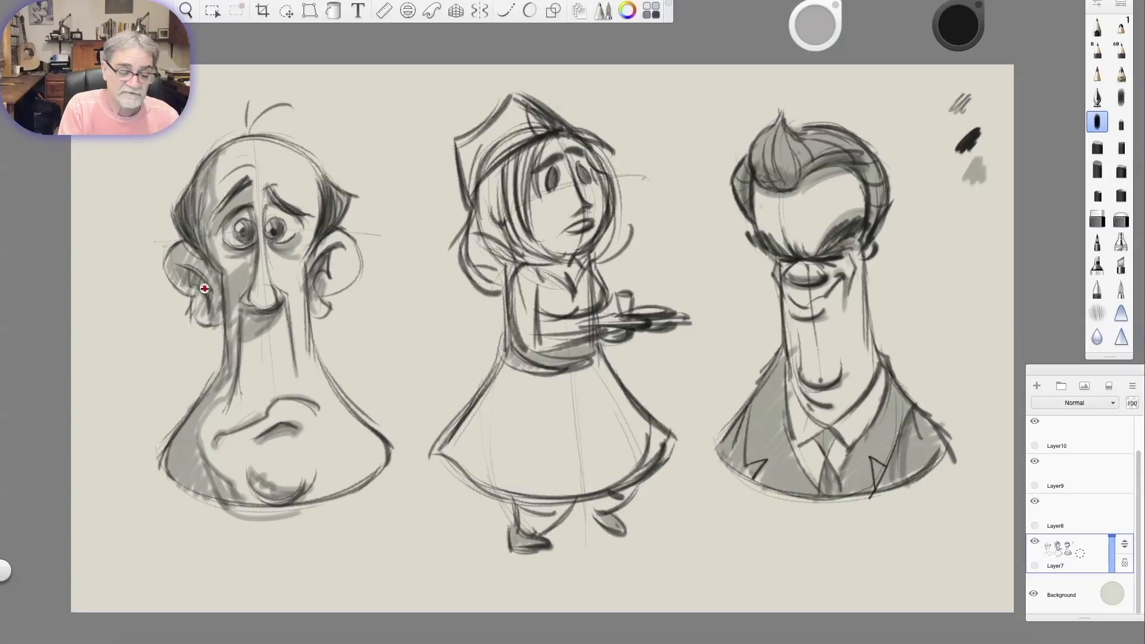
pyautogui.moveTo(199, 281); pyautogui.dragTo(215, 313)
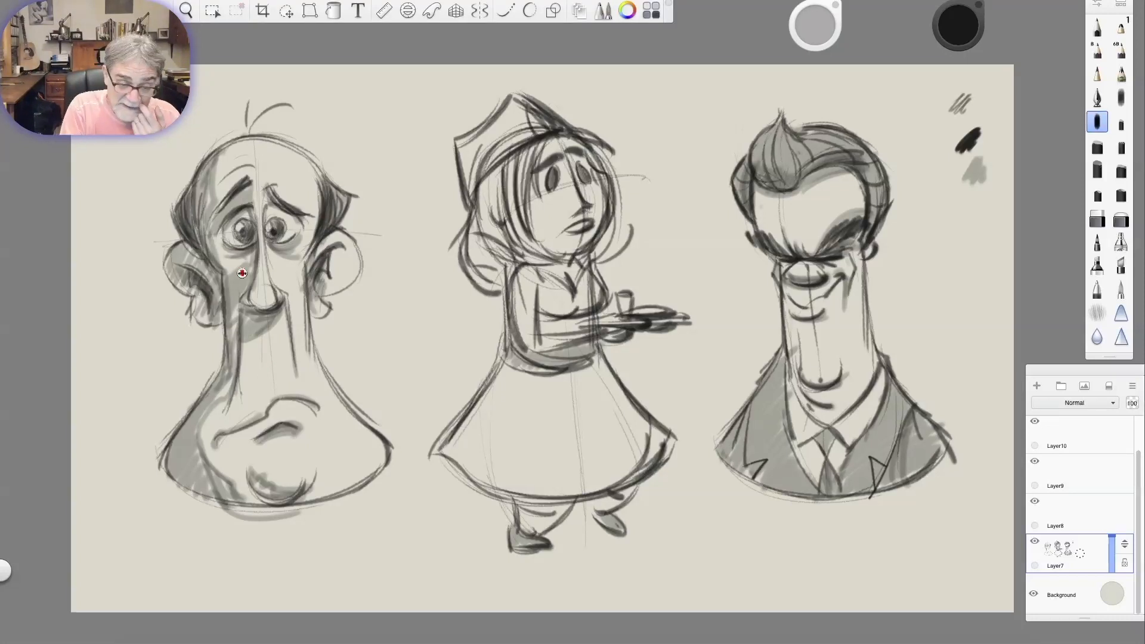
pyautogui.moveTo(264, 188); pyautogui.dragTo(311, 228)
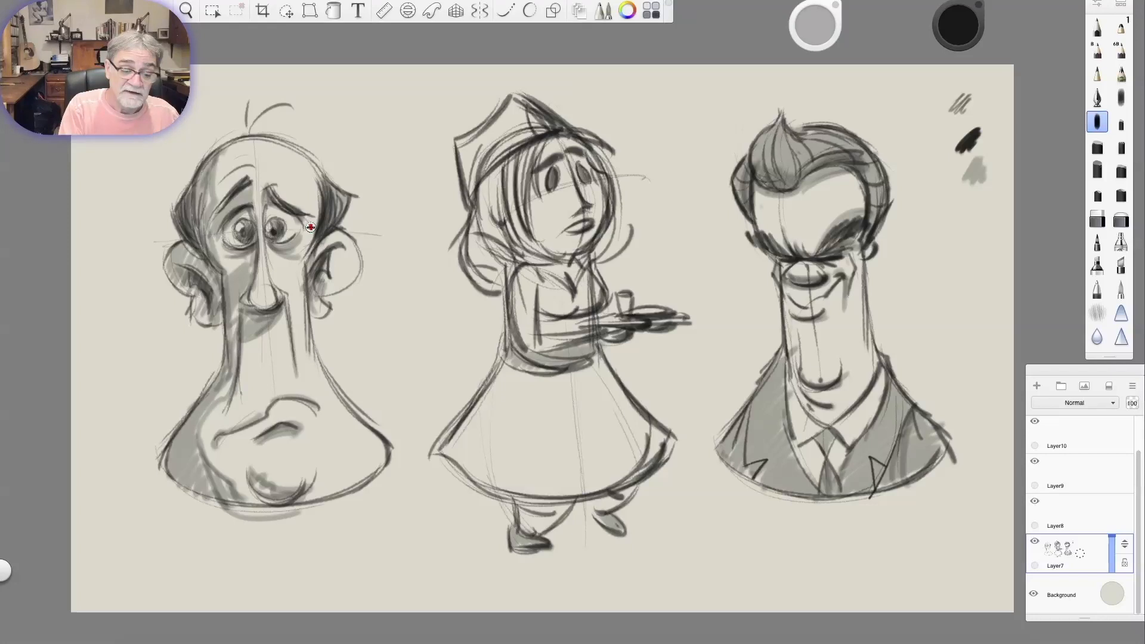
pyautogui.moveTo(207, 237)
pyautogui.mouseDown()
pyautogui.moveTo(244, 276)
pyautogui.moveTo(239, 268)
pyautogui.moveTo(197, 460)
pyautogui.moveTo(225, 455)
pyautogui.moveTo(227, 477)
pyautogui.moveTo(202, 467)
pyautogui.moveTo(245, 498)
pyautogui.moveTo(287, 504)
pyautogui.moveTo(340, 470)
pyautogui.mouseUp()
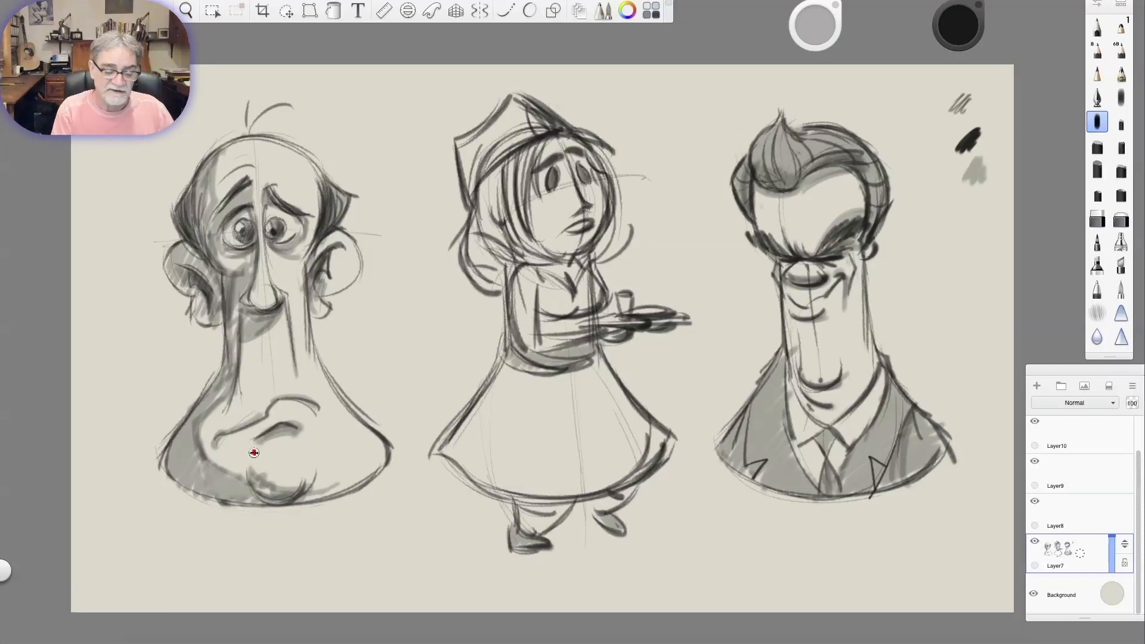
pyautogui.moveTo(261, 444); pyautogui.dragTo(285, 431)
# Darken the maid's hat, hair and arm outlines with a pencil, and paint a grey ground shadow beneath her feet.
pyautogui.click(1097, 74)
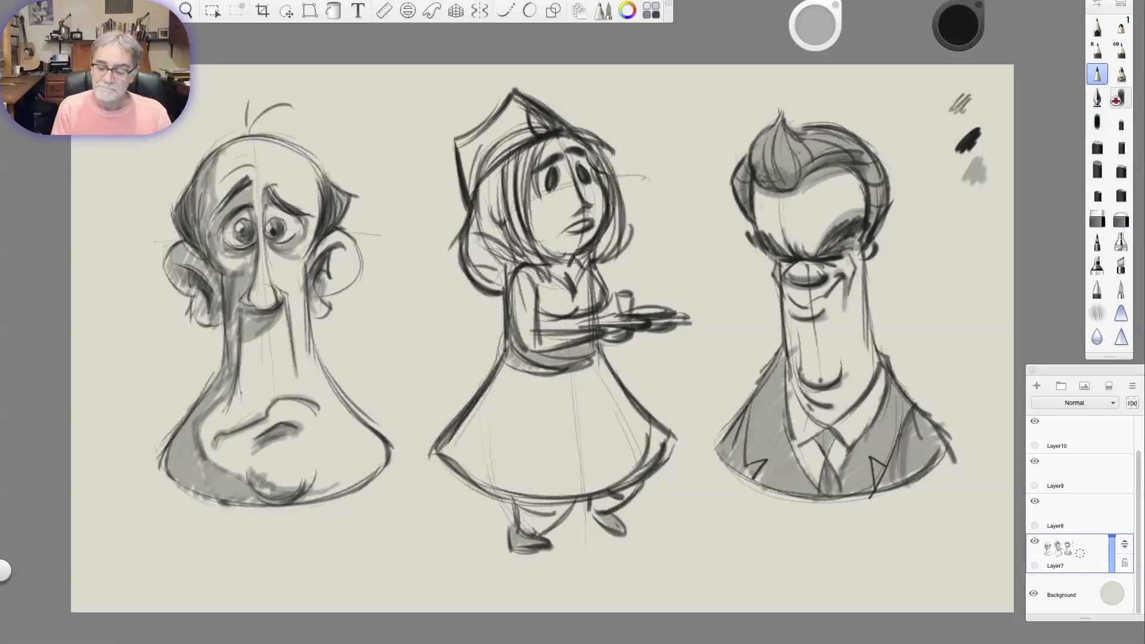
pyautogui.click(1100, 121)
pyautogui.moveTo(480, 549)
pyautogui.mouseDown()
pyautogui.moveTo(639, 540)
pyautogui.moveTo(668, 555)
pyautogui.moveTo(491, 550)
pyautogui.moveTo(562, 544)
pyautogui.moveTo(708, 557)
pyautogui.mouseUp()
pyautogui.click(1097, 74)
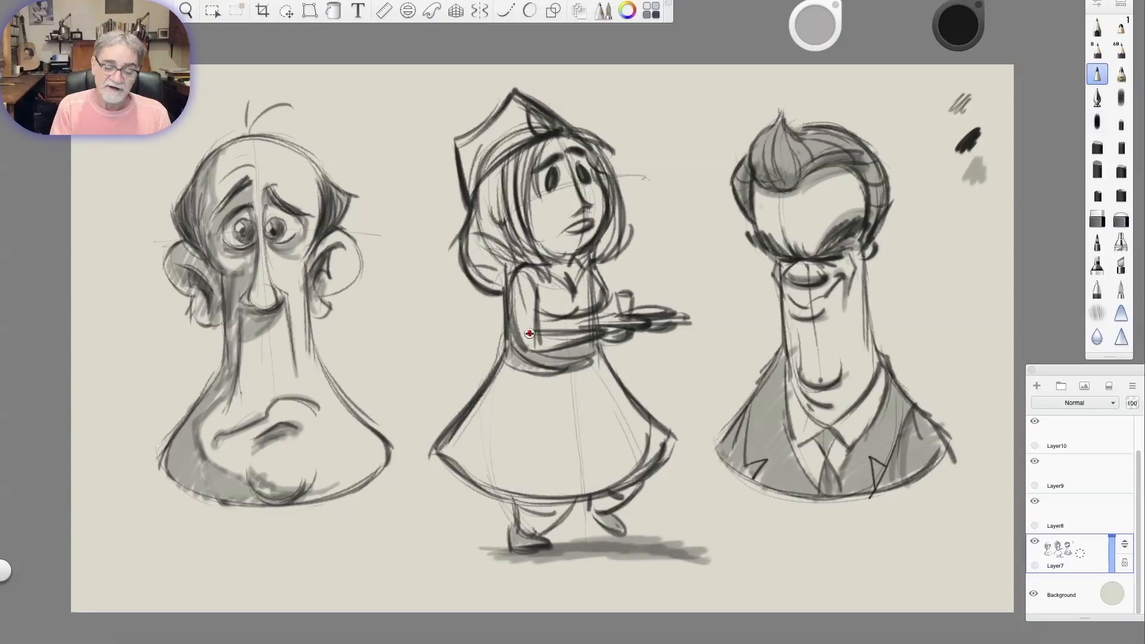
pyautogui.moveTo(535, 339); pyautogui.dragTo(593, 334)
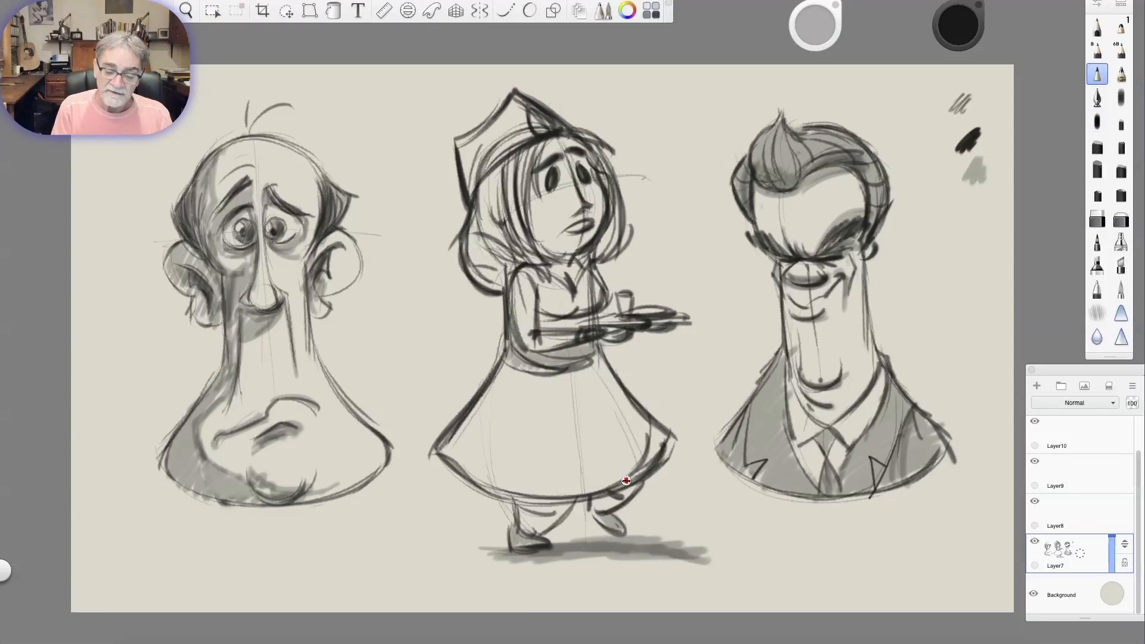